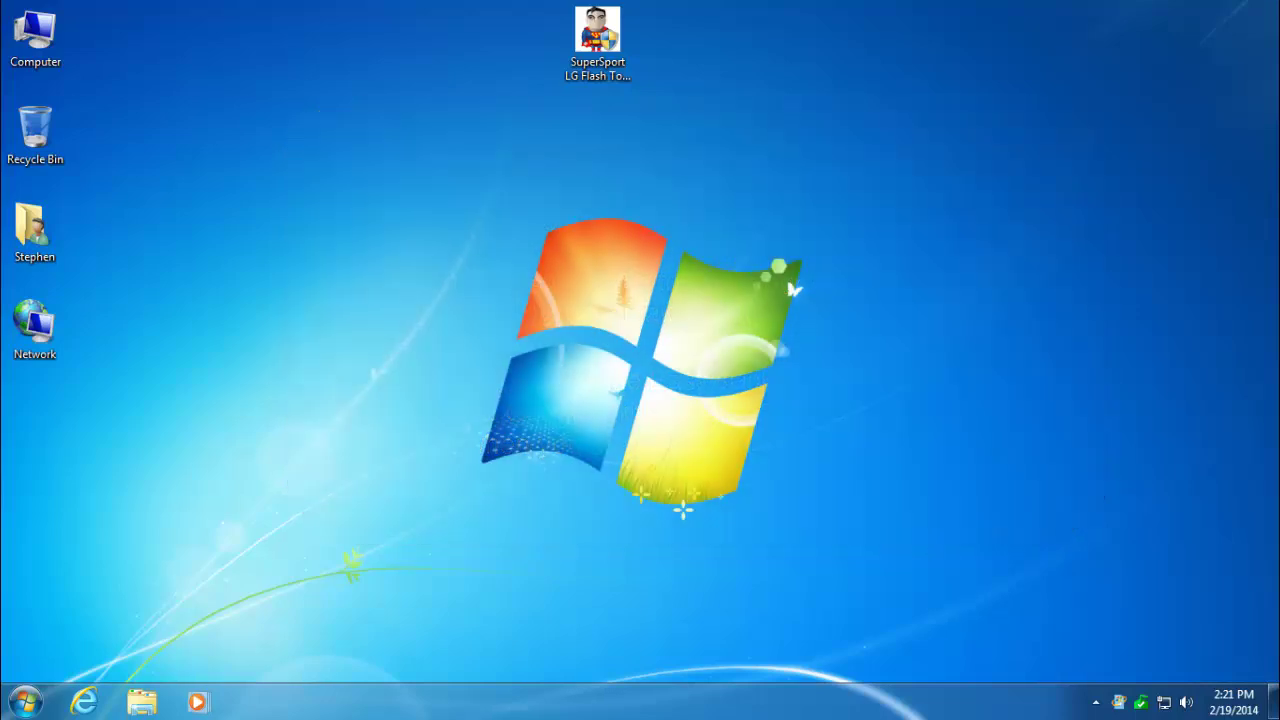
Run the SuperSport LG Flash Tool LG G2 ATT D800 installer, accepting its license and installing to C:\LG\LGFlashTool
left_click(605, 85)
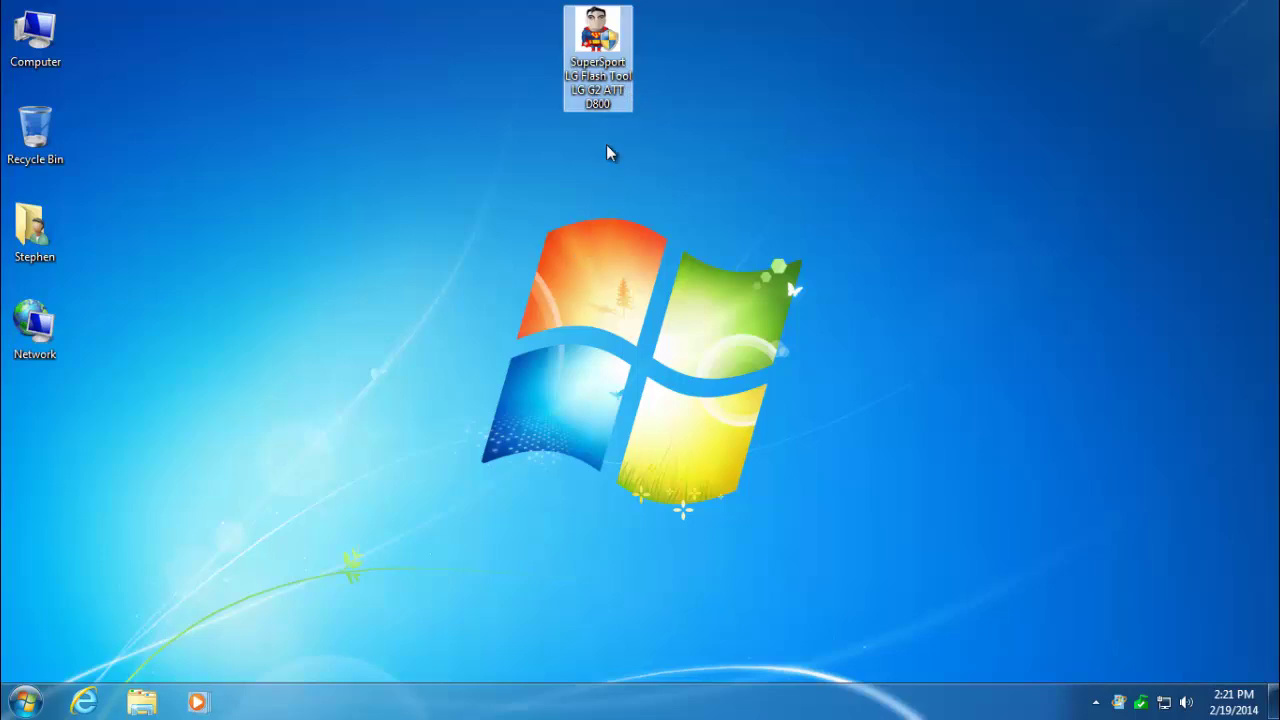
double_click(606, 38)
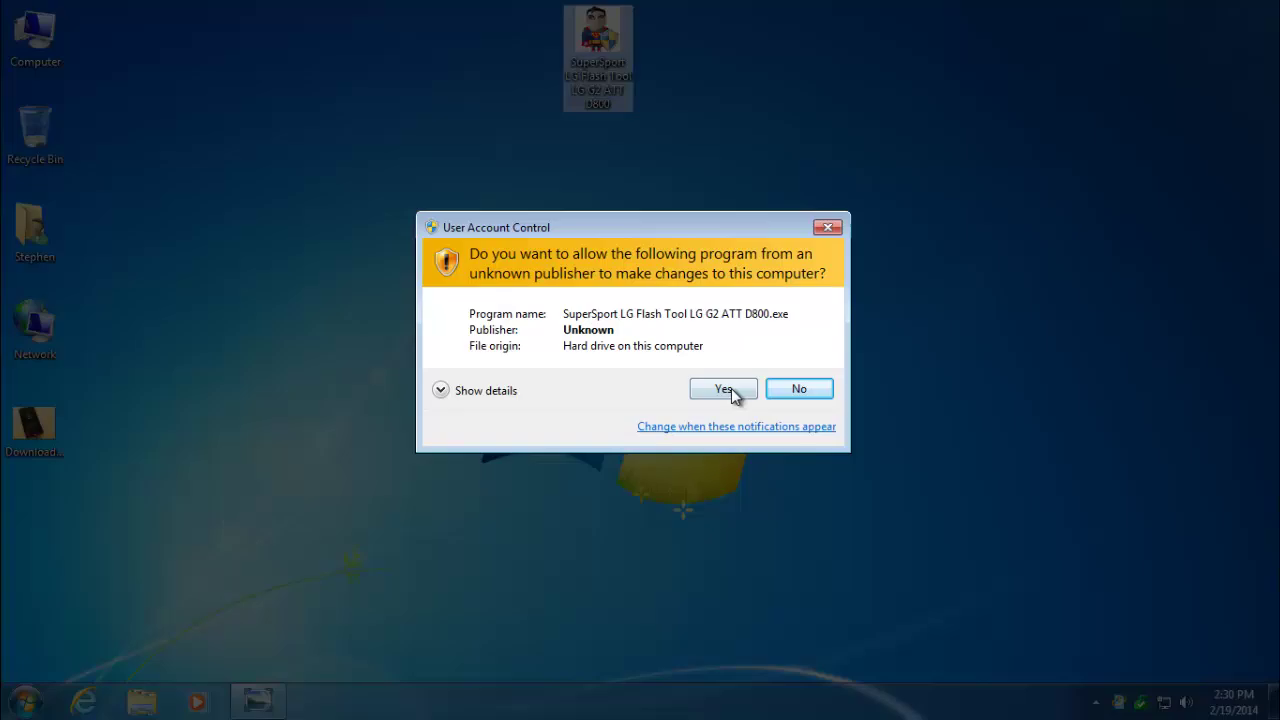
left_click(731, 388)
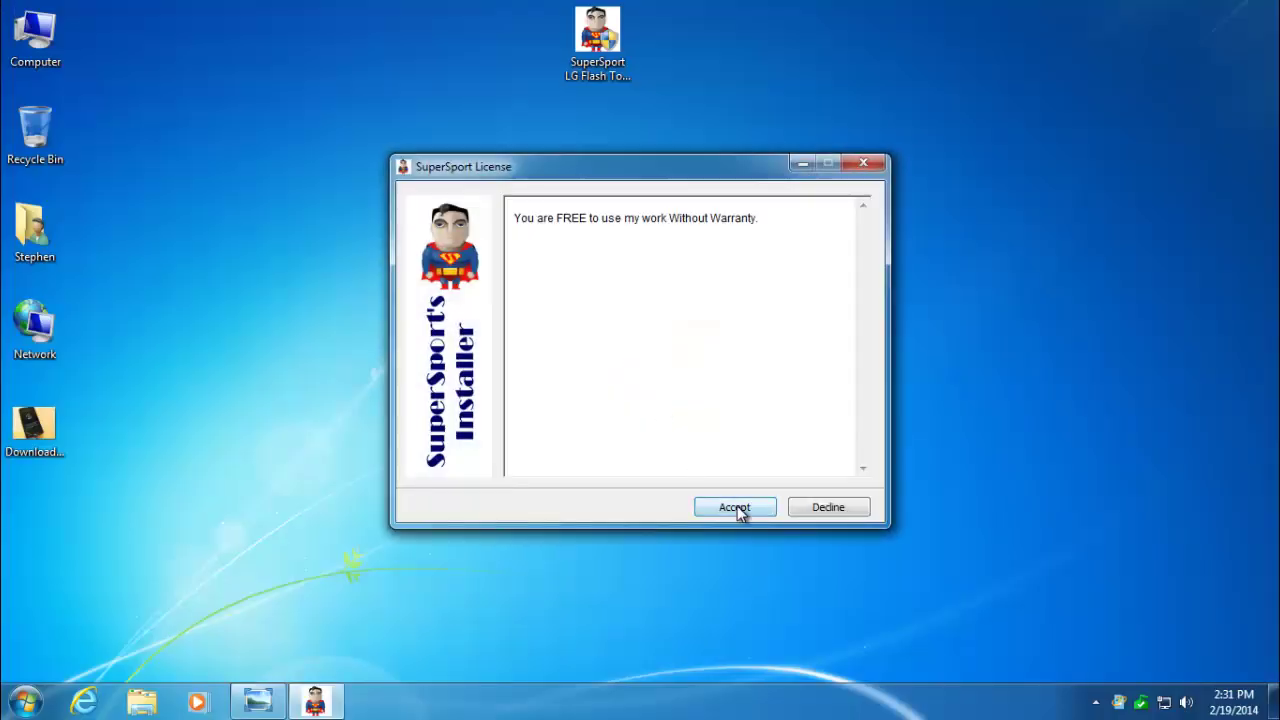
left_click(737, 508)
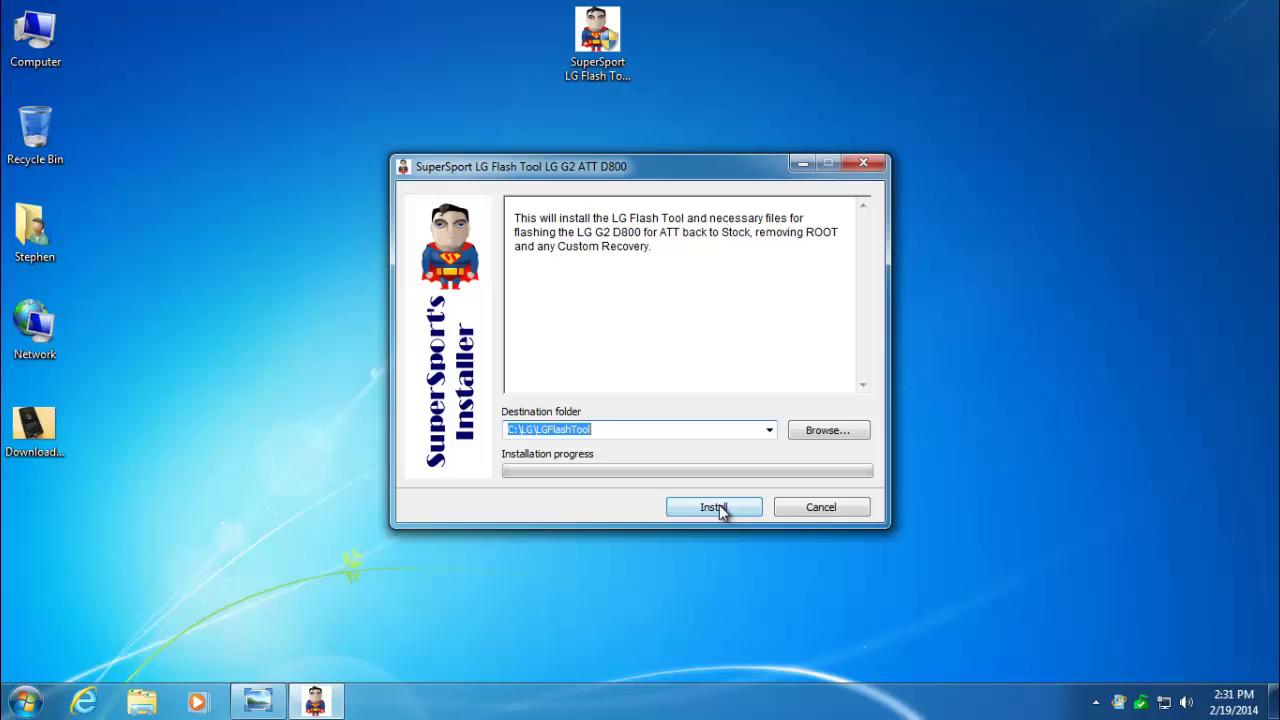
left_click(717, 508)
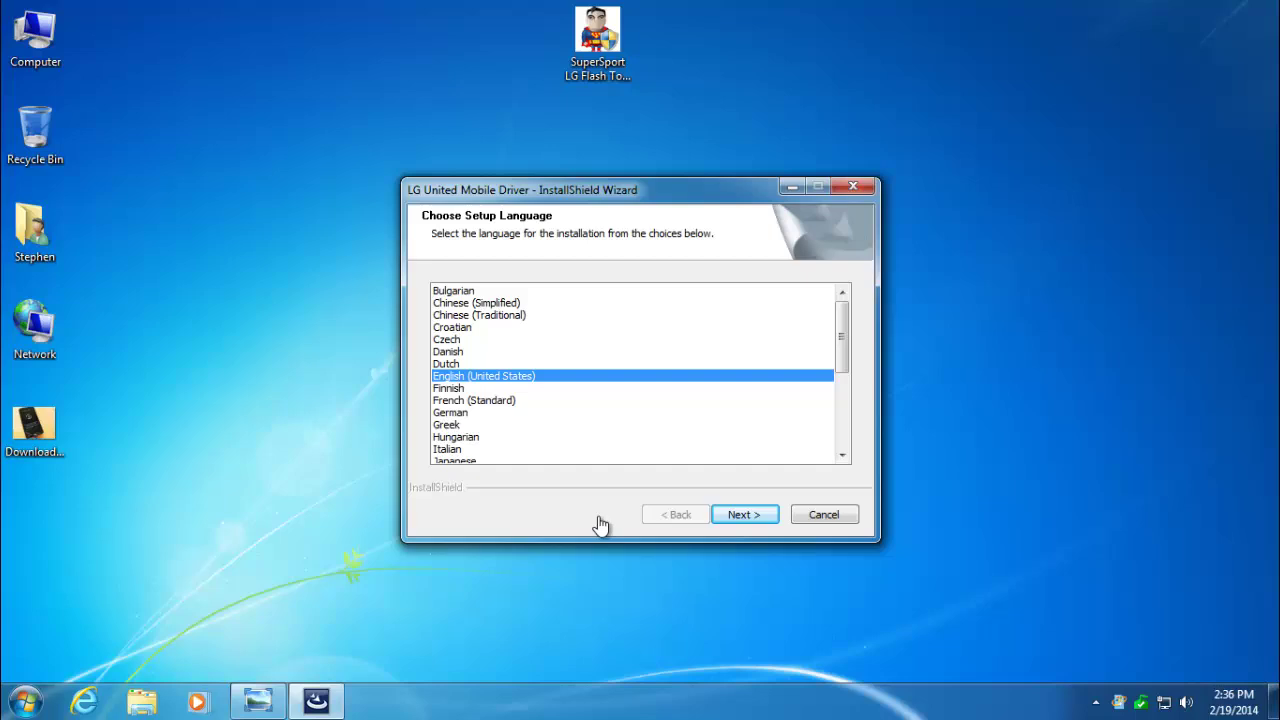
Install the LG United Mobile Driver with English (United States) as the setup language
left_click(742, 515)
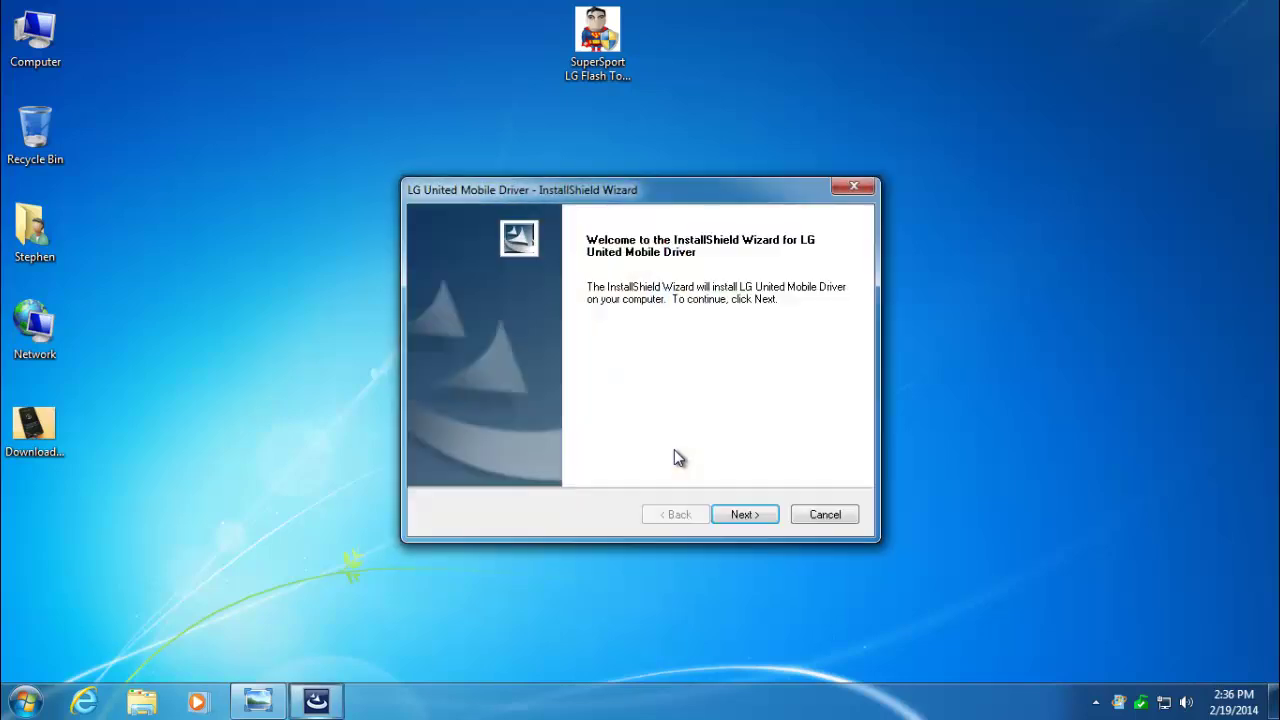
left_click(750, 517)
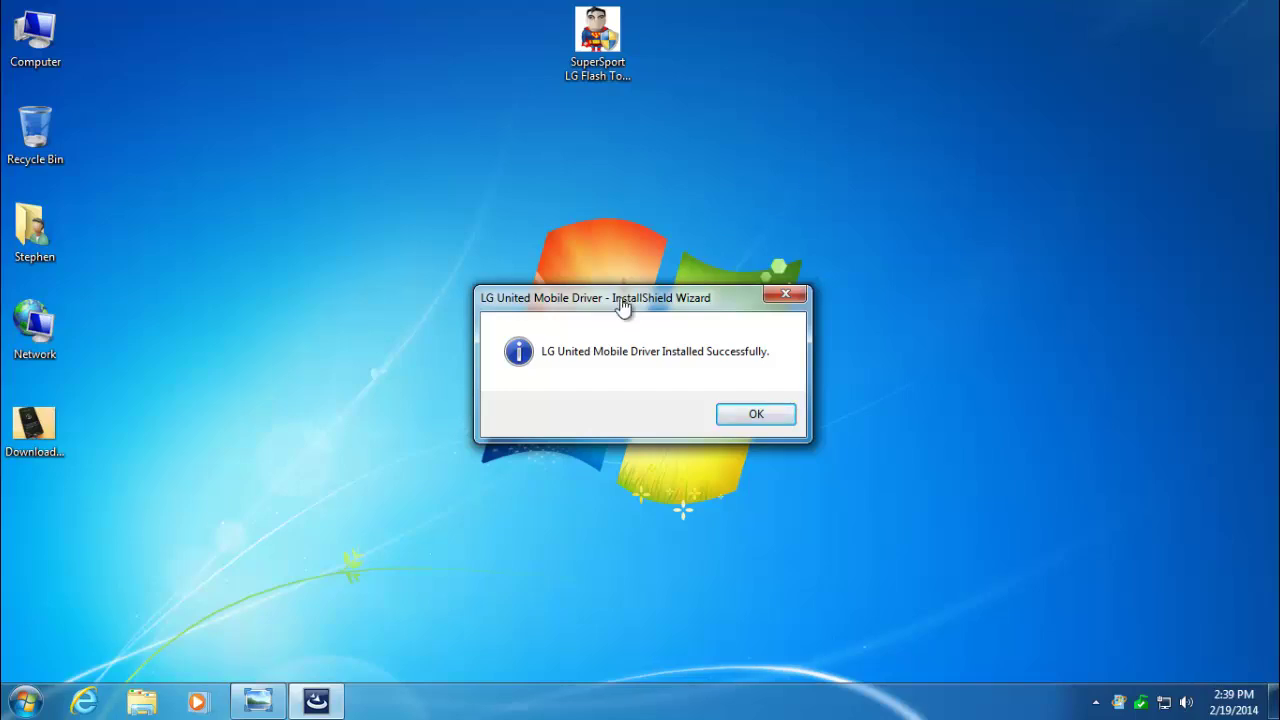
left_click(750, 416)
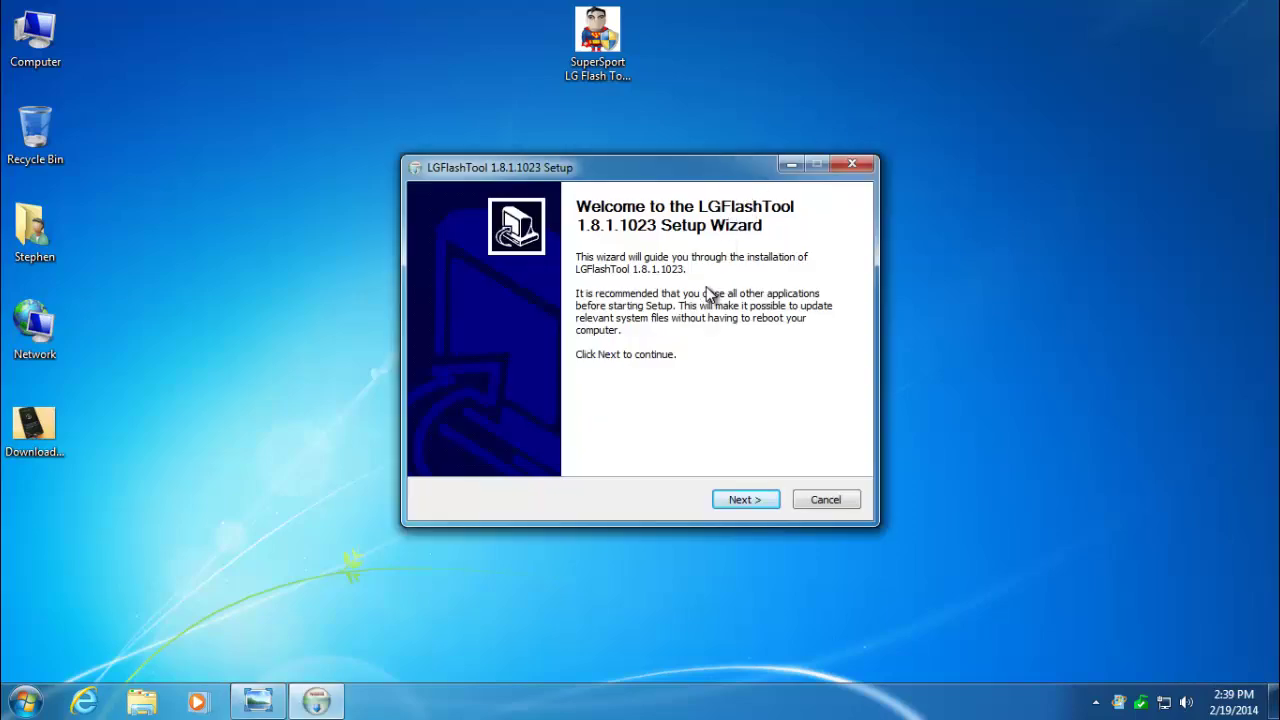
Install LGFlashTool 1.8.1.1023 into C:\LG\LGFlashTool\ and finish the setup without running the program
left_click(743, 500)
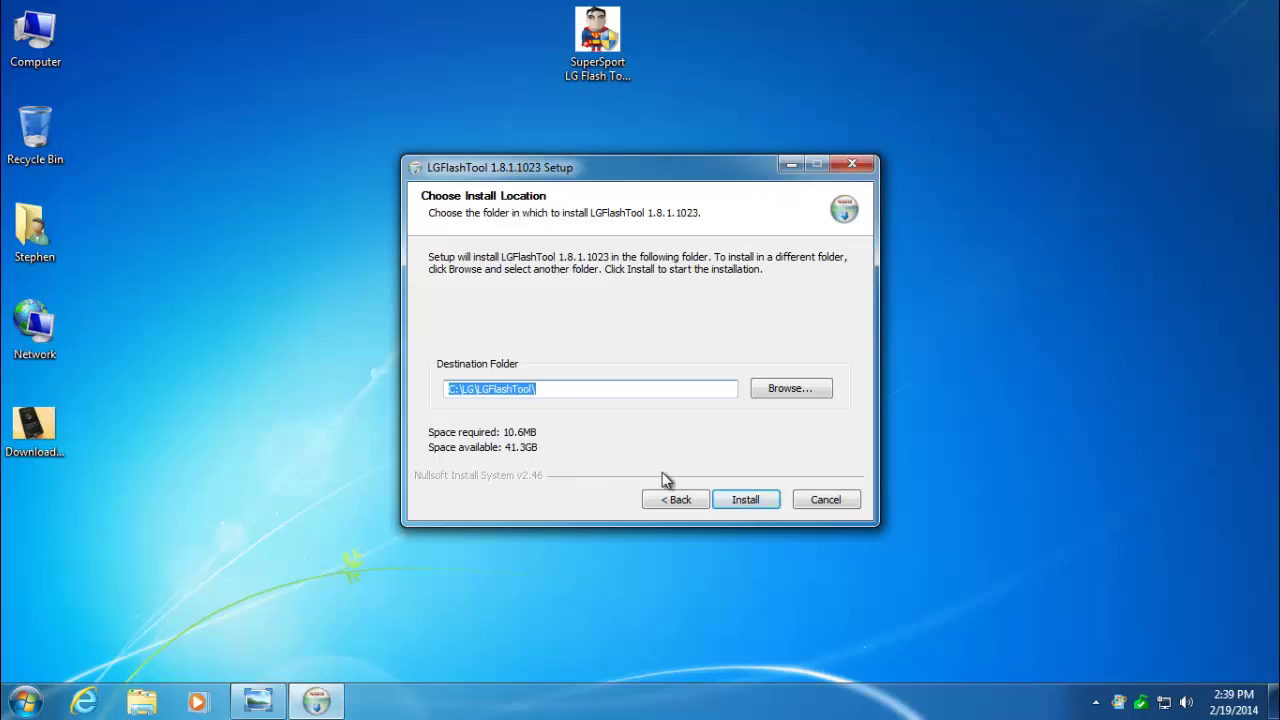
left_click(748, 501)
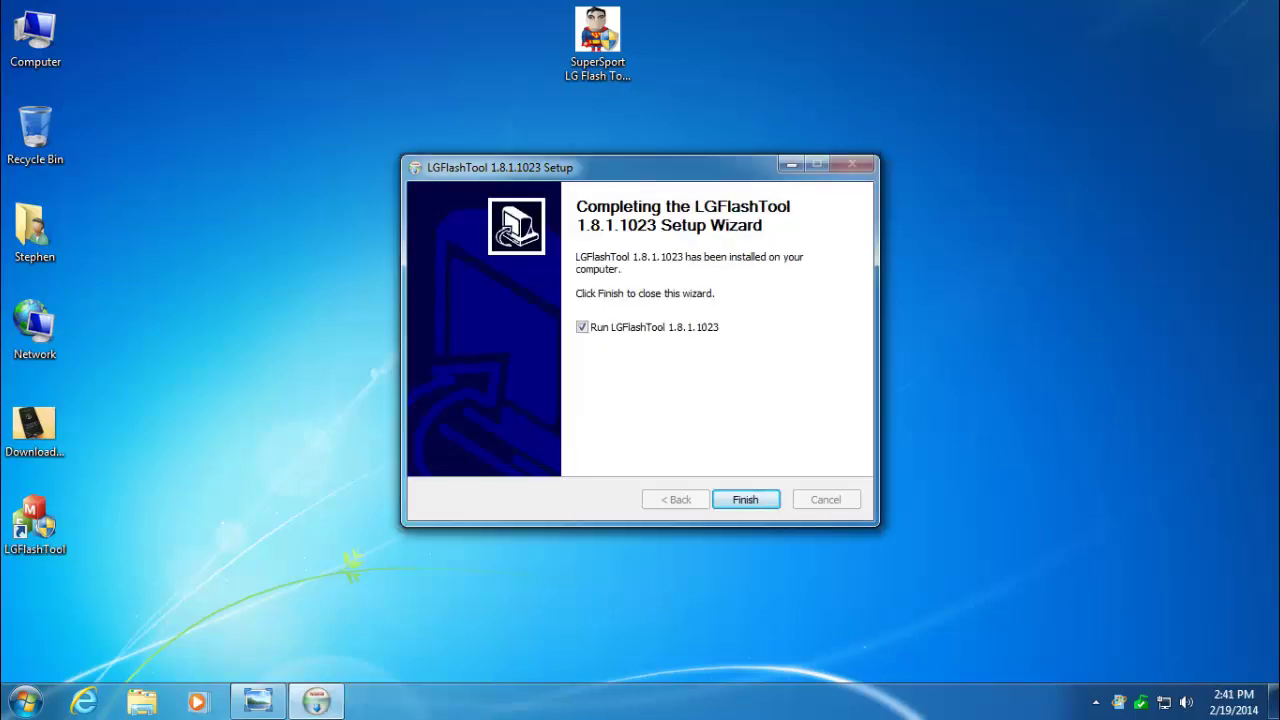
left_click(582, 327)
left_click(582, 328)
left_click(582, 328)
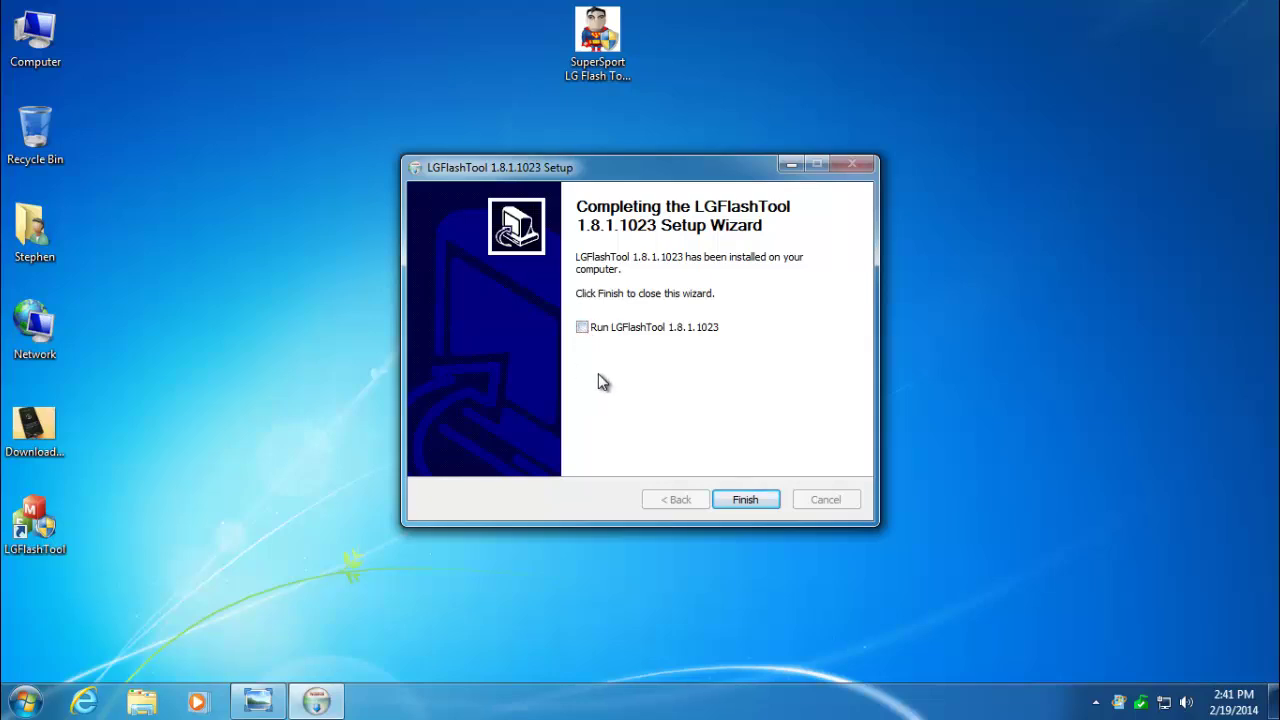
left_click(746, 500)
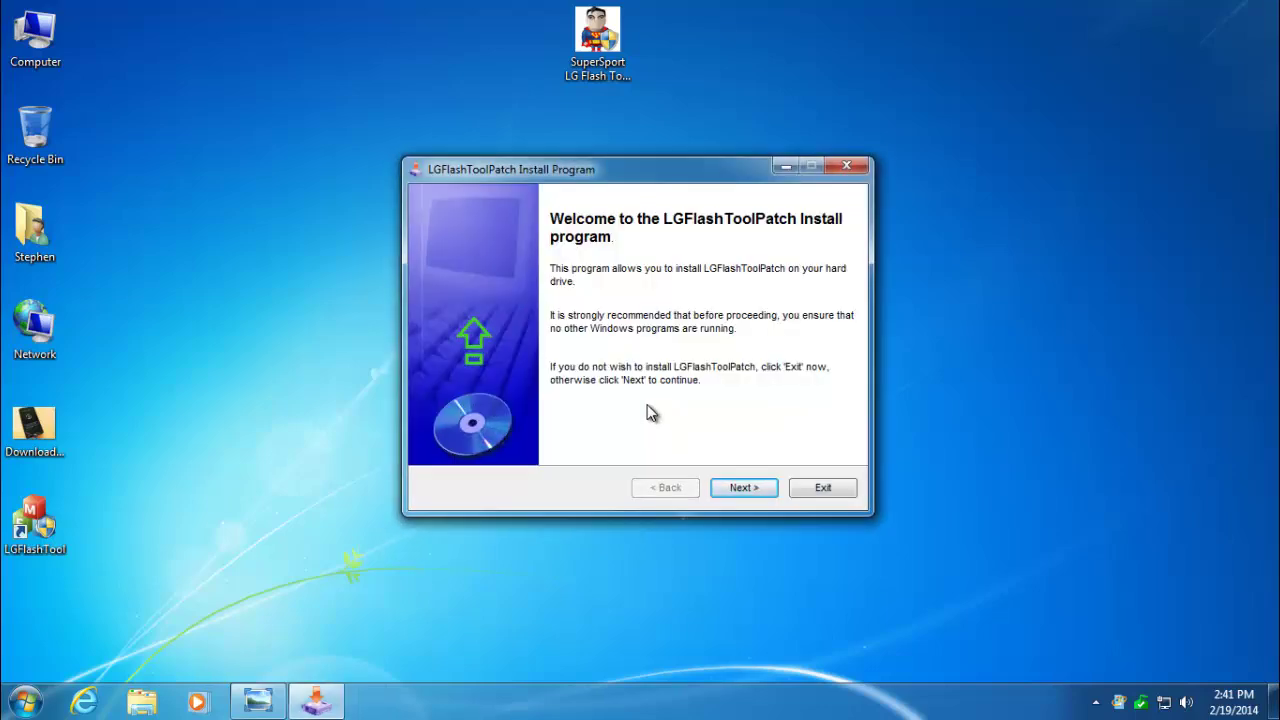
Install LGFlashToolPatch into C:\LG\LGFlashTool, agreeing to its license terms, and exit the installer
left_click(743, 487)
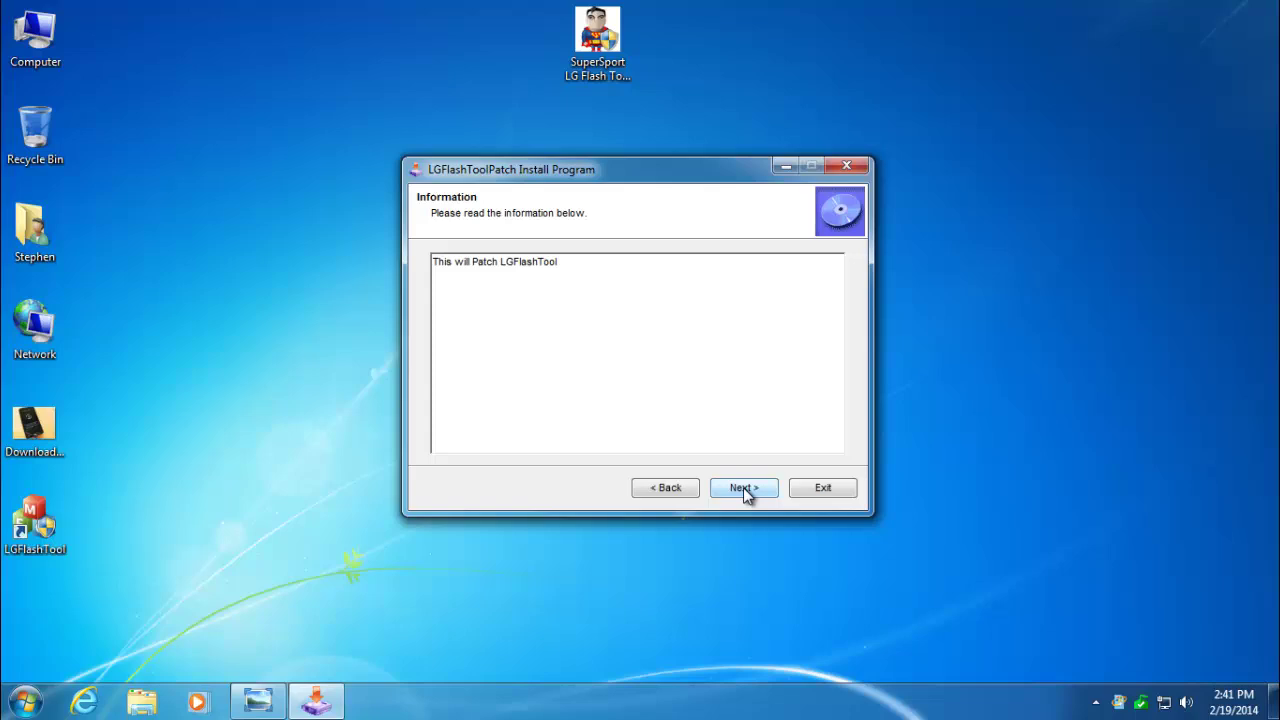
left_click(743, 487)
left_click(605, 435)
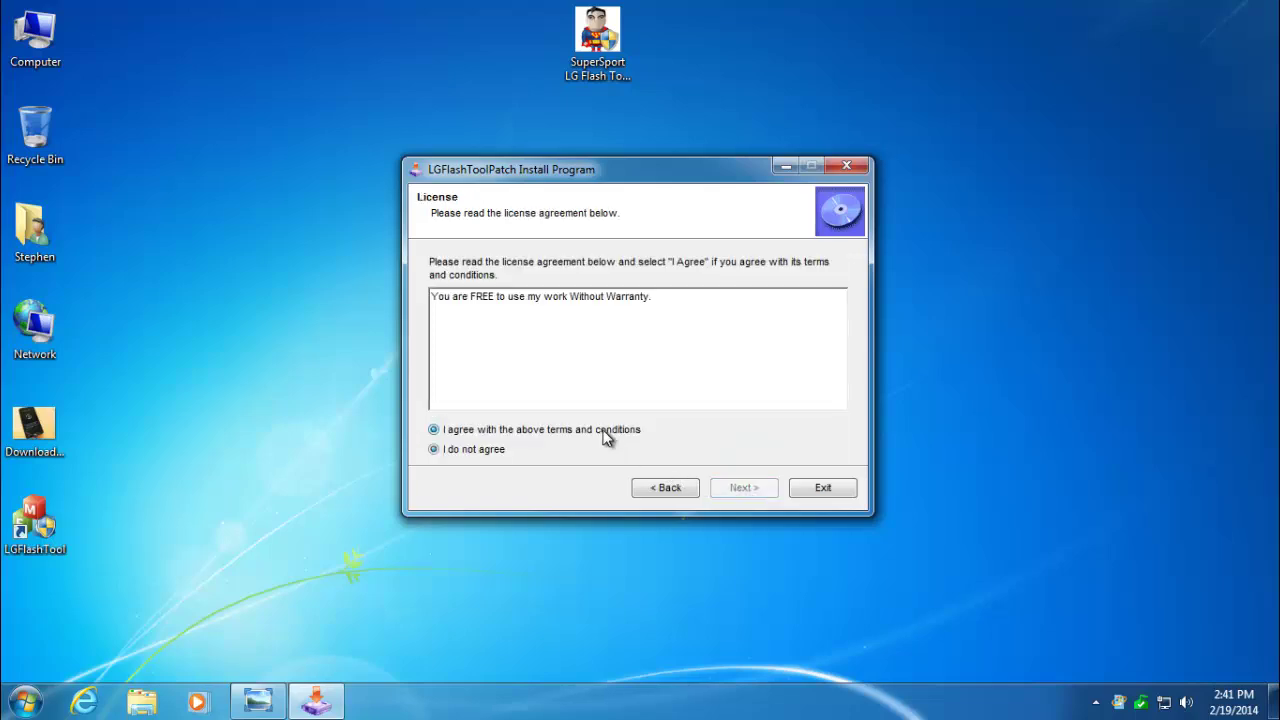
left_click(743, 489)
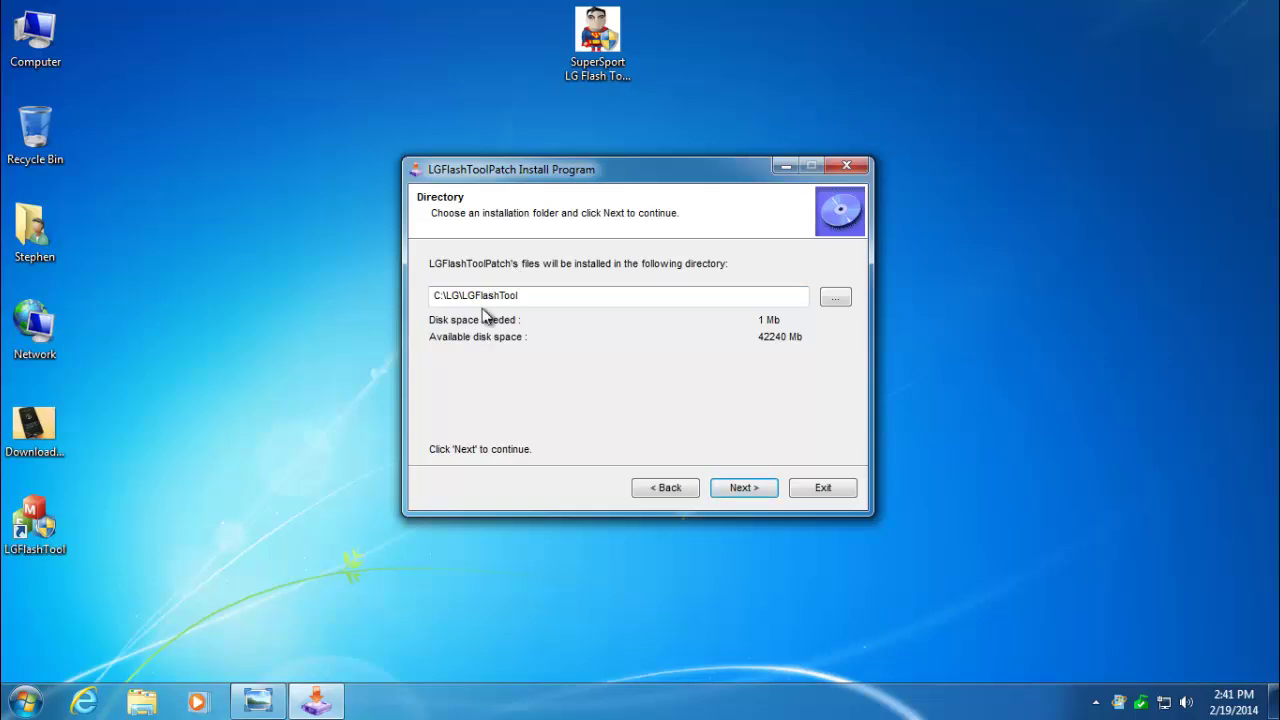
left_click(749, 488)
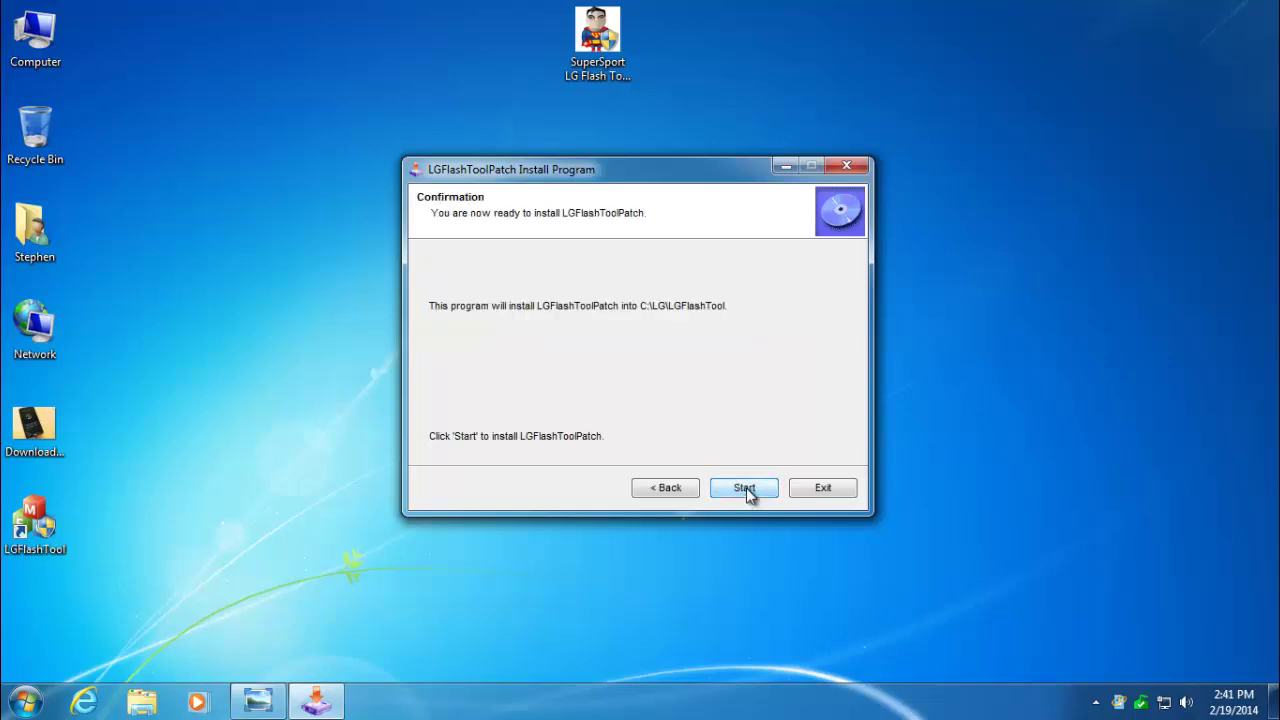
left_click(746, 487)
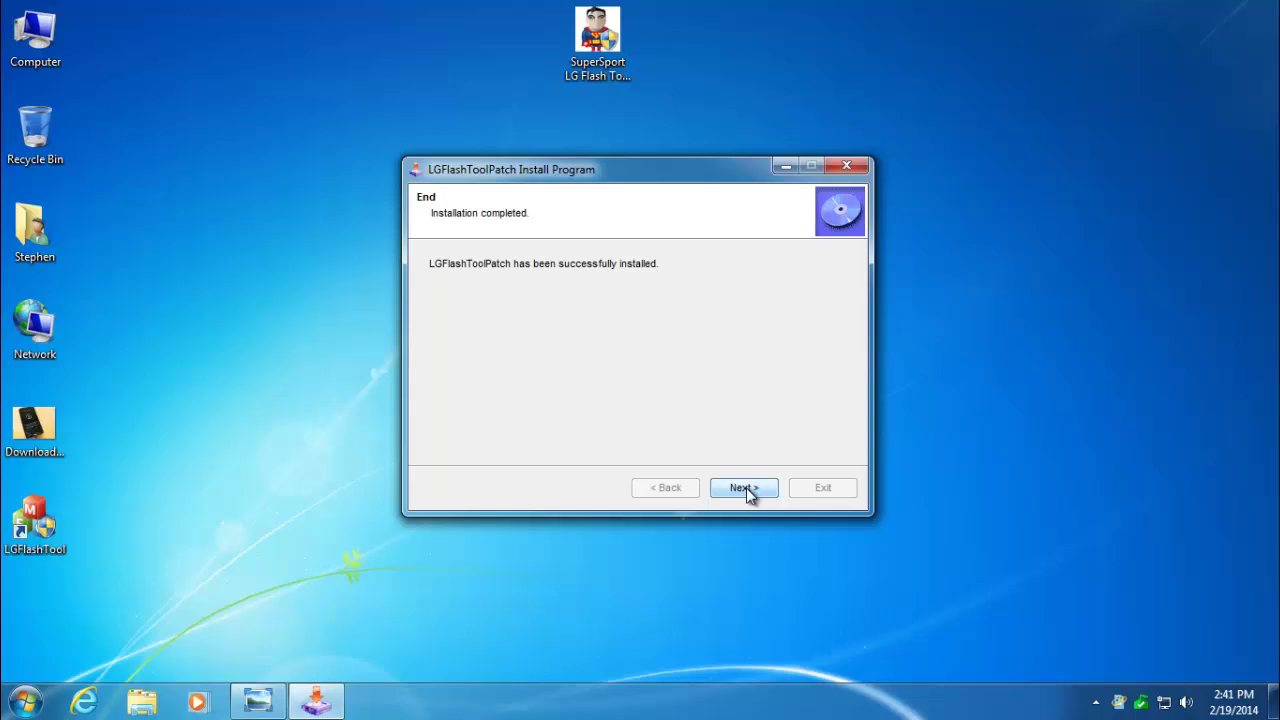
left_click(746, 487)
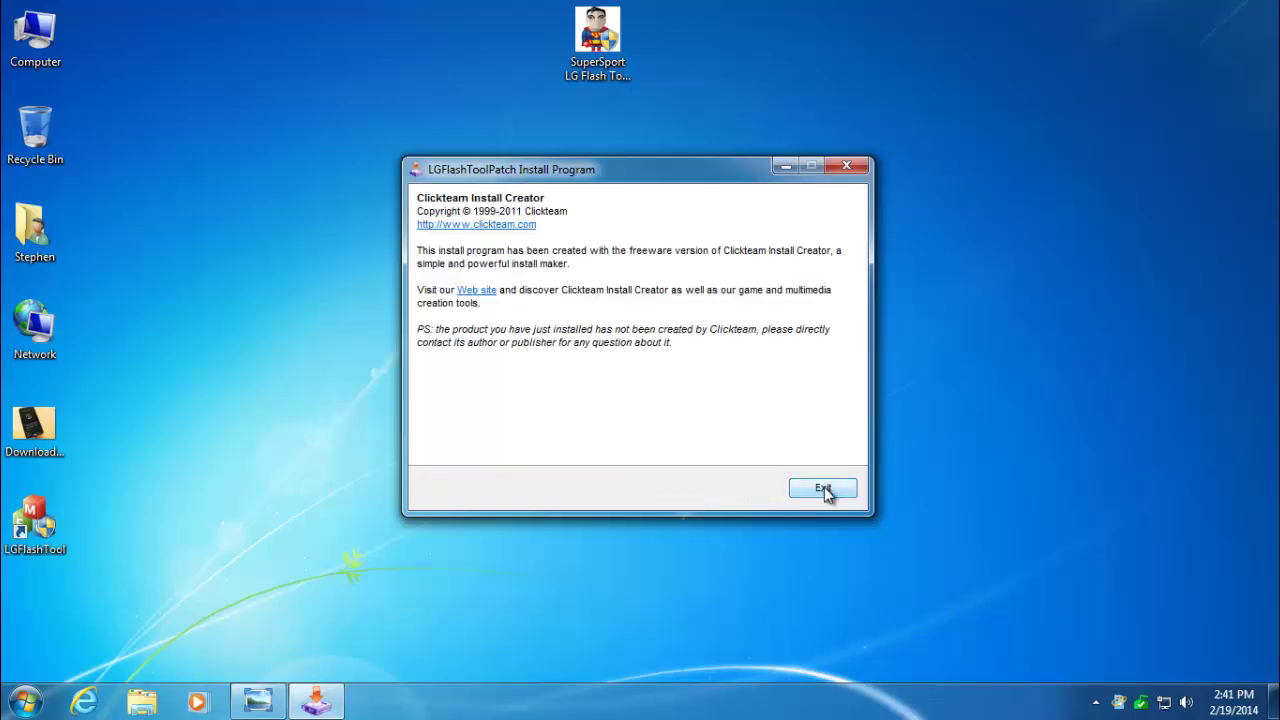
left_click(824, 487)
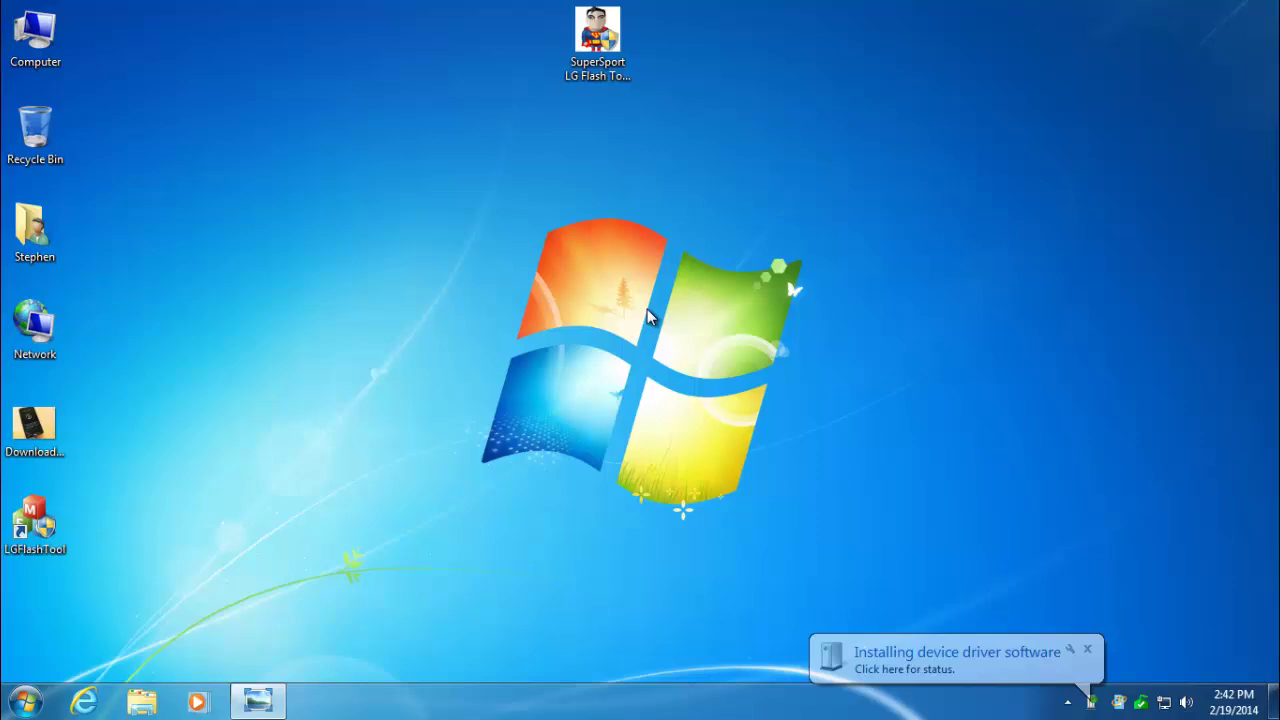
Check the driver installation status of the connected phone and dismiss the AutoPlay and driver installation windows
left_click(952, 670)
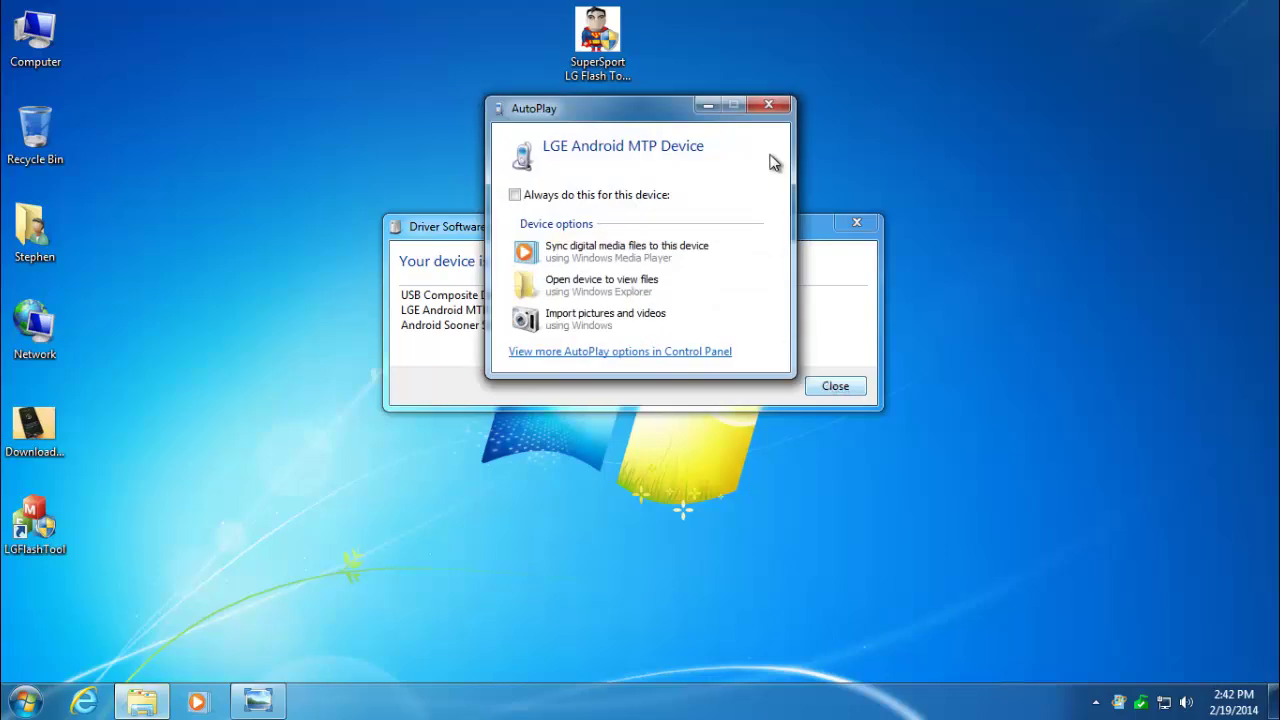
left_click(769, 105)
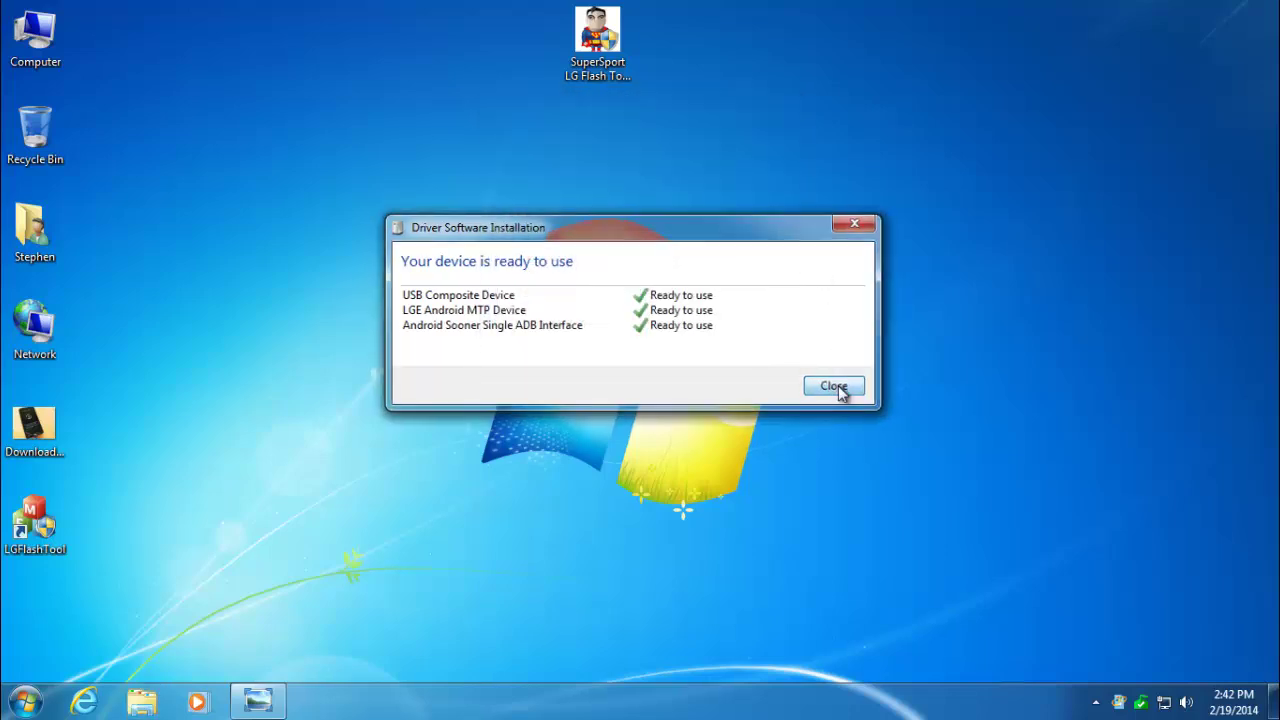
left_click(836, 387)
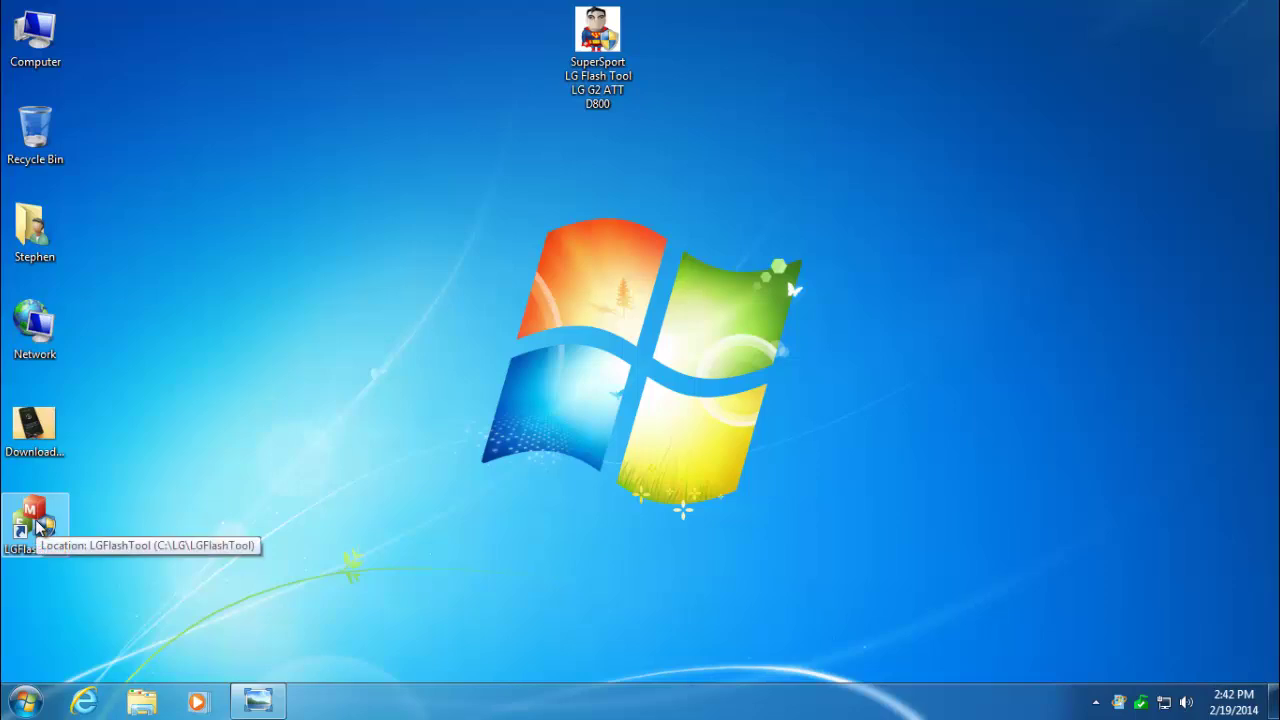
Launch LGFlashTool with administrator permission, keep the Korea Factory DBMS option, and move the Model Config dialog aside
double_click(36, 527)
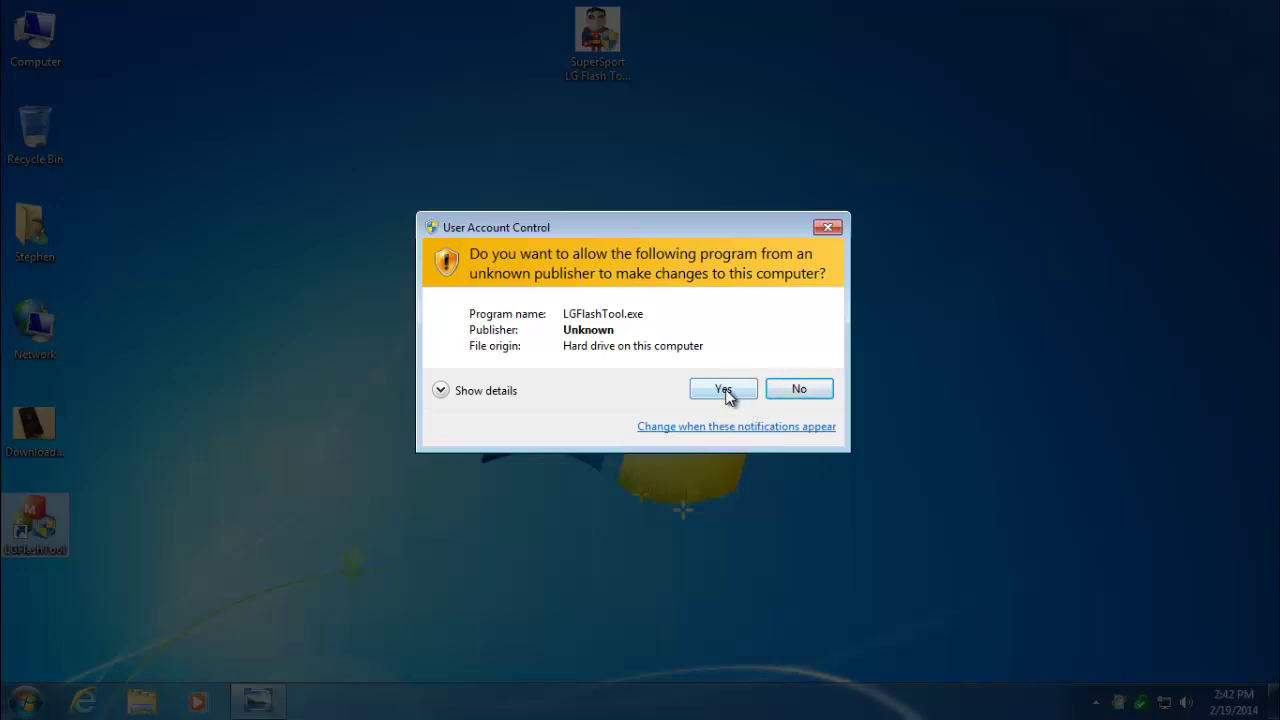
left_click(727, 390)
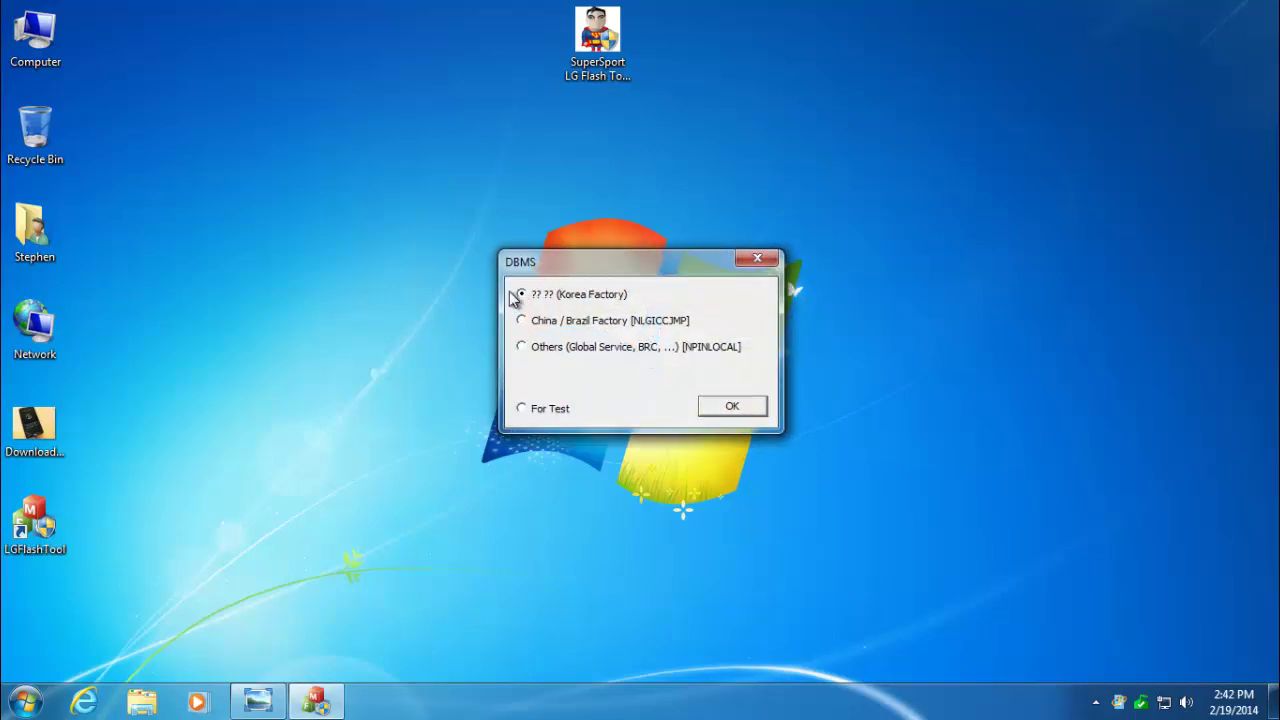
left_click(732, 407)
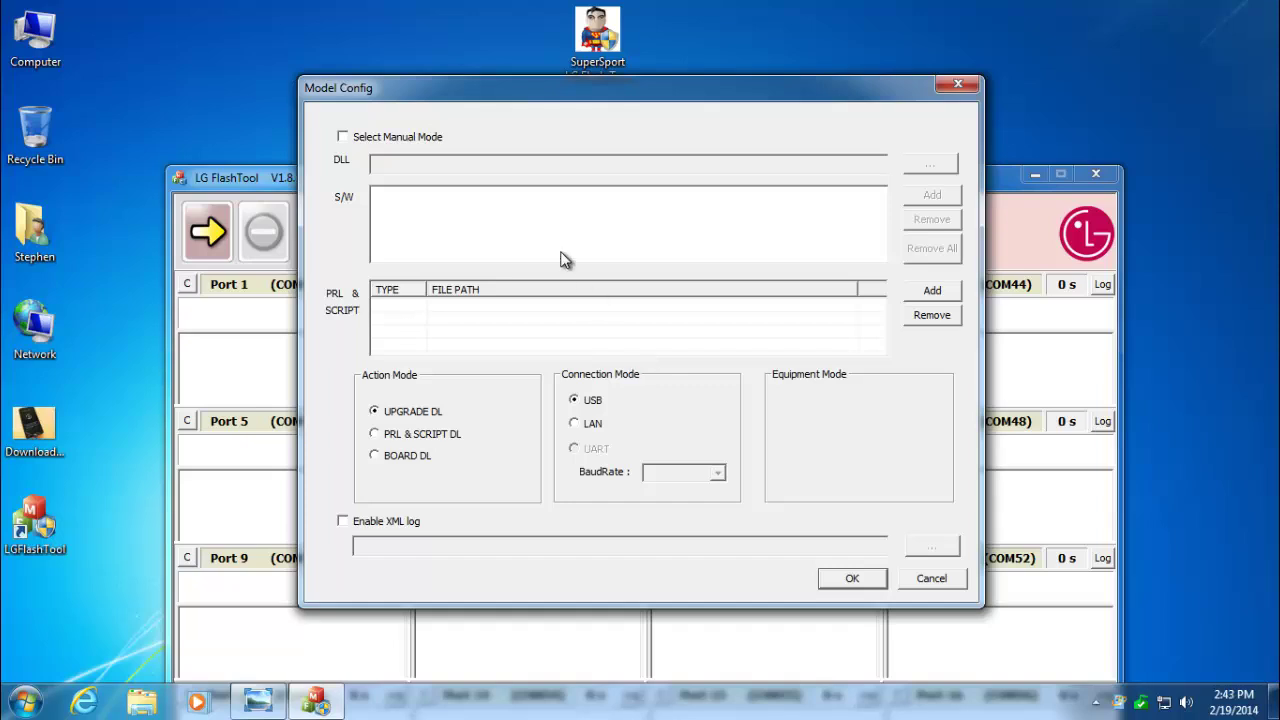
left_click_drag(528, 98, 701, 111)
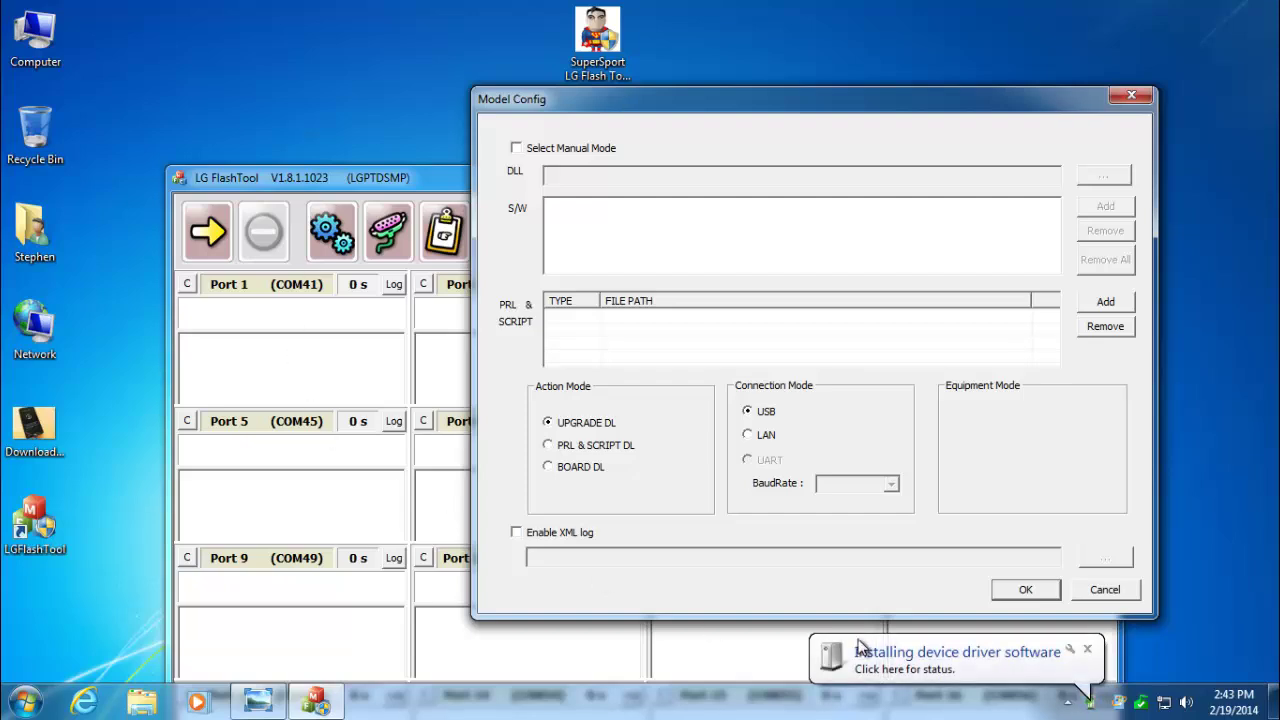
Check the phone's driver installation status and view the DownloadMode picture, closing the photo viewer when done
left_click(904, 648)
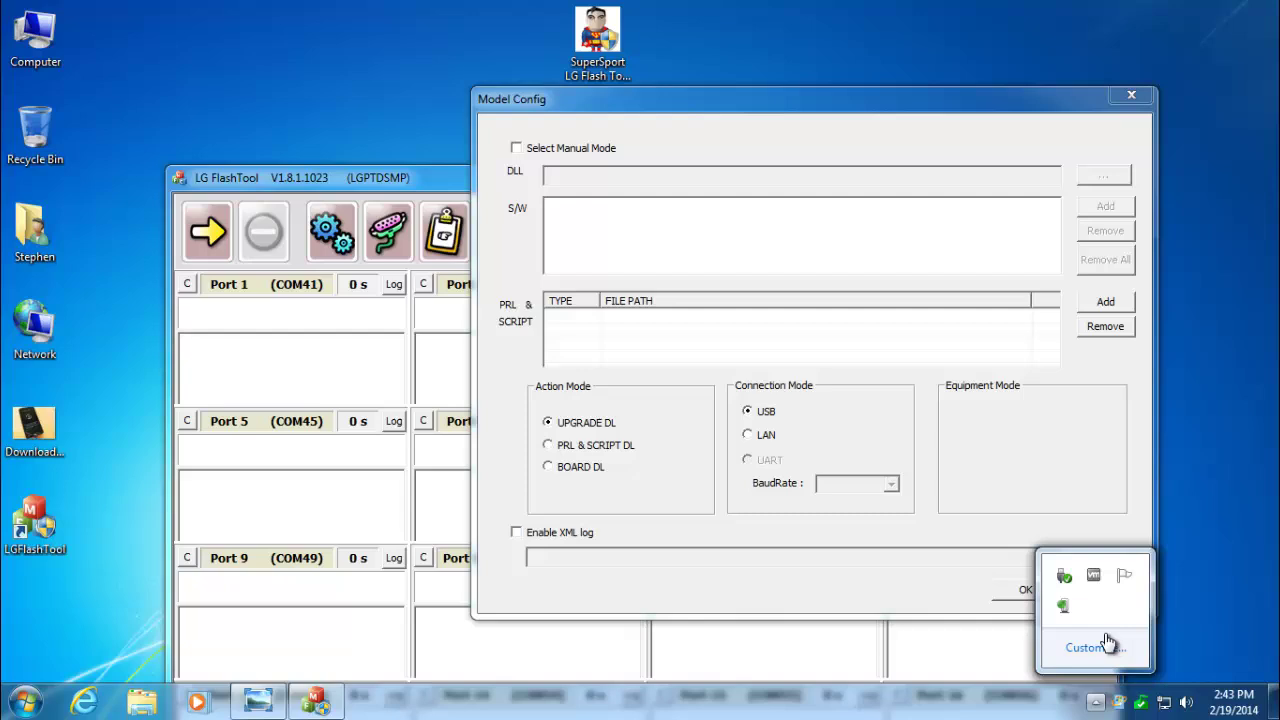
left_click(1064, 606)
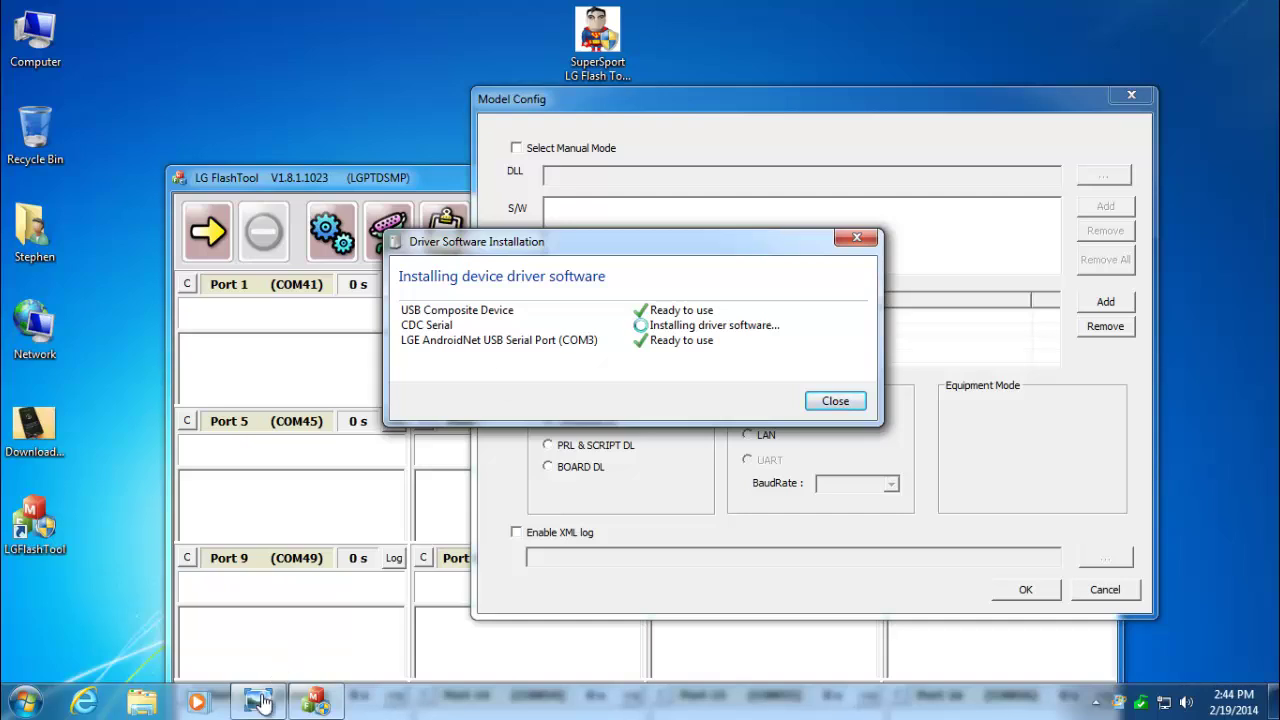
left_click(259, 703)
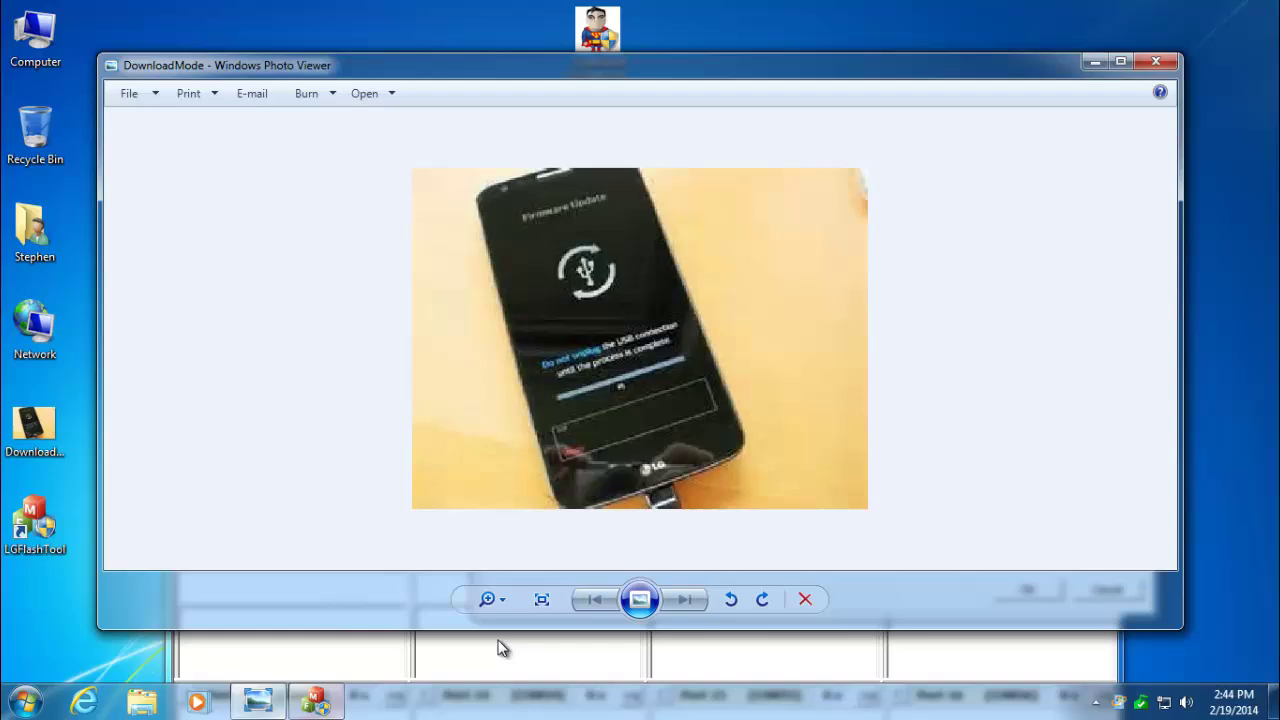
left_click(1156, 64)
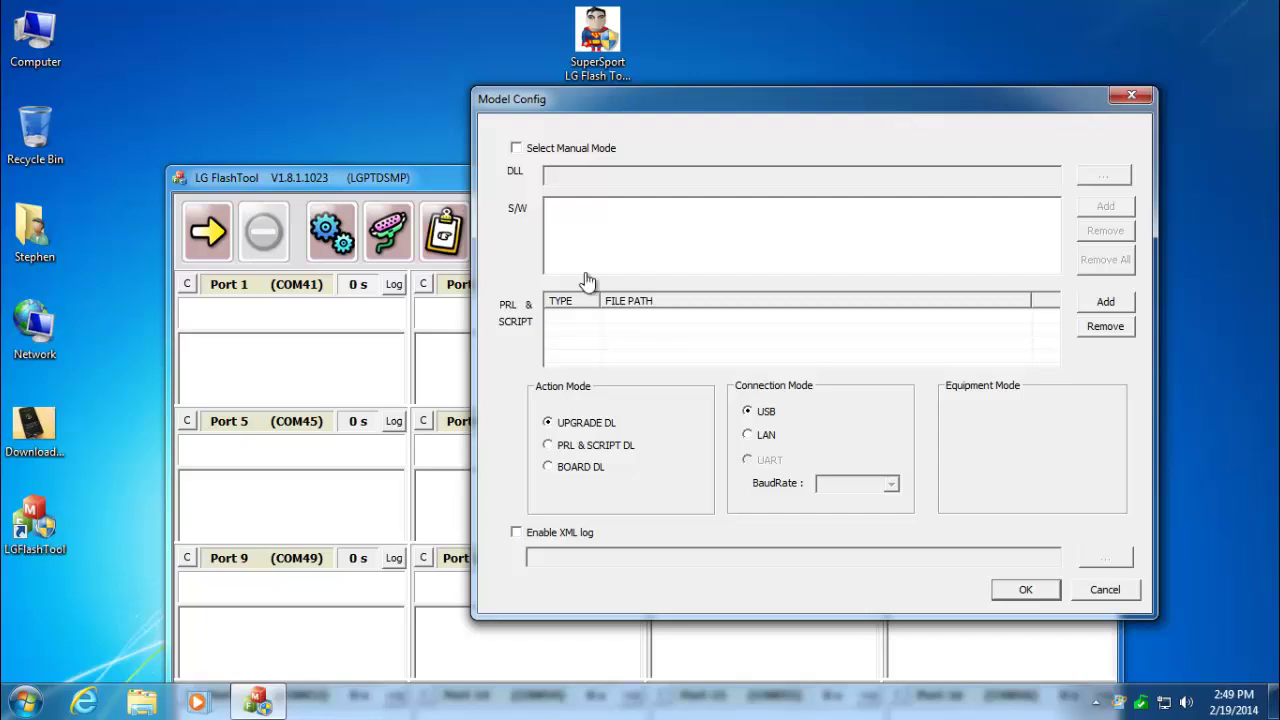
Open Computer Management for this computer and display Device Manager
right_click(37, 35)
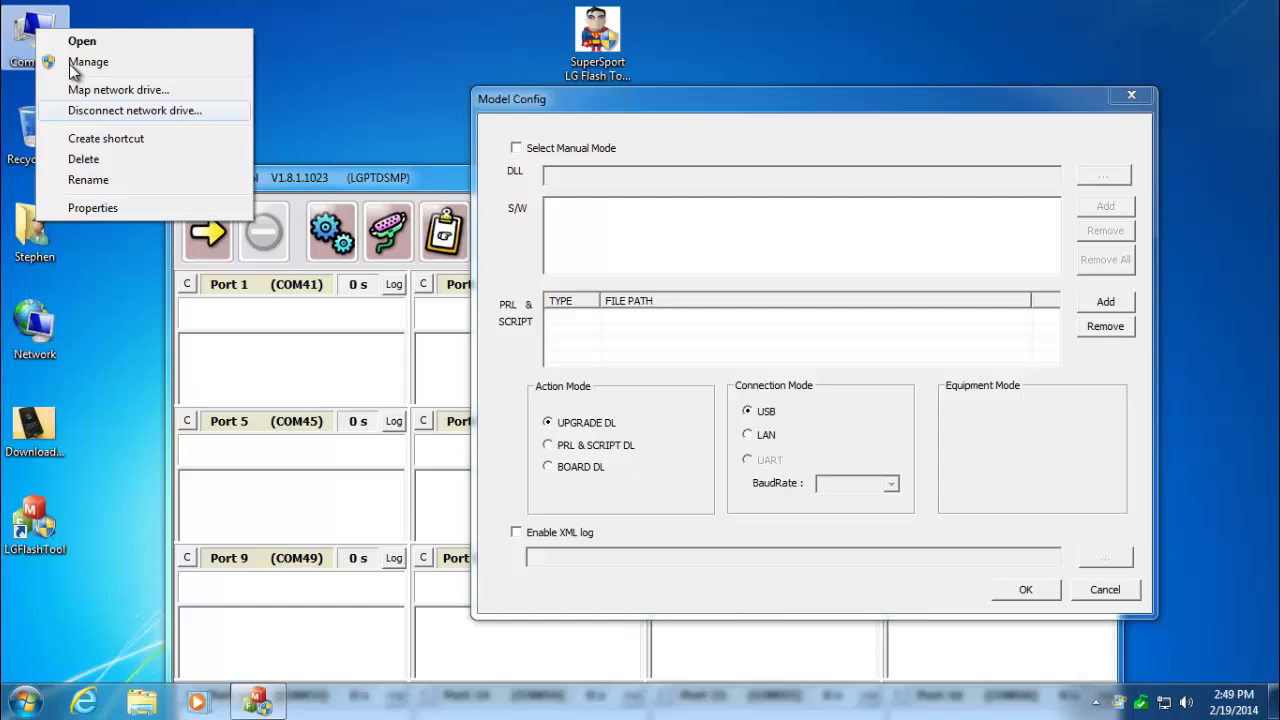
left_click(26, 700)
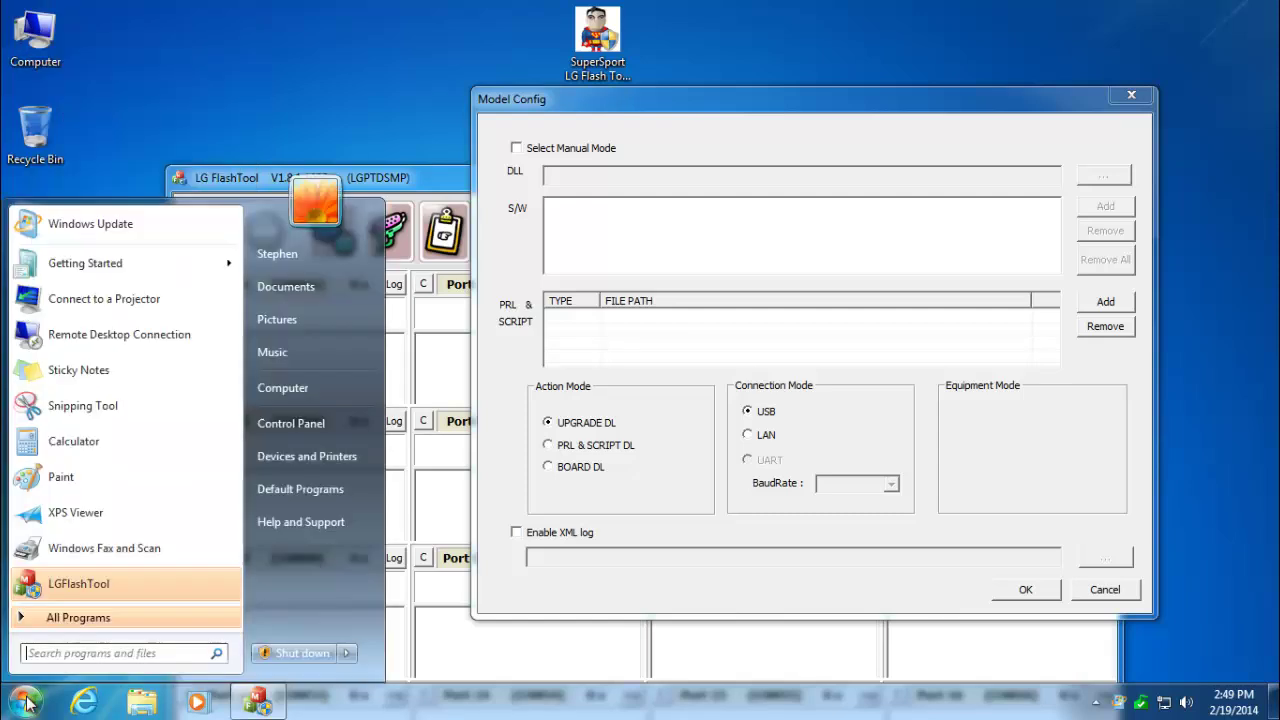
right_click(319, 389)
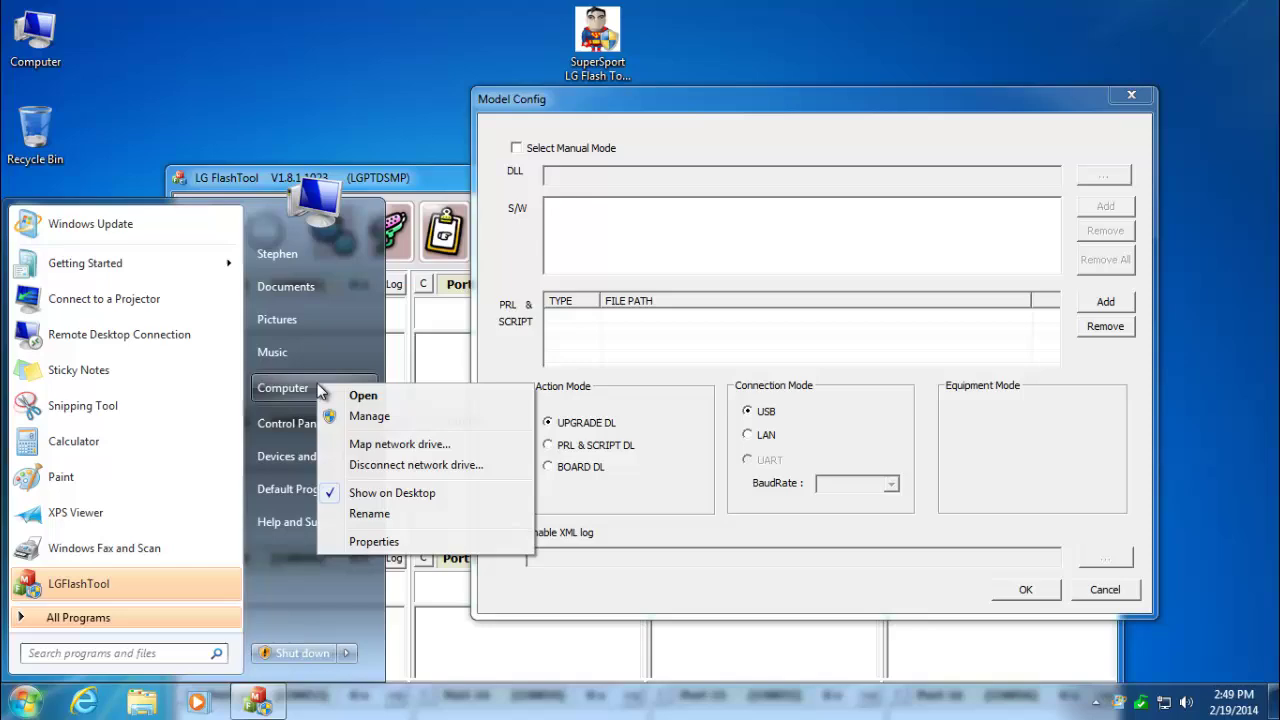
left_click(370, 416)
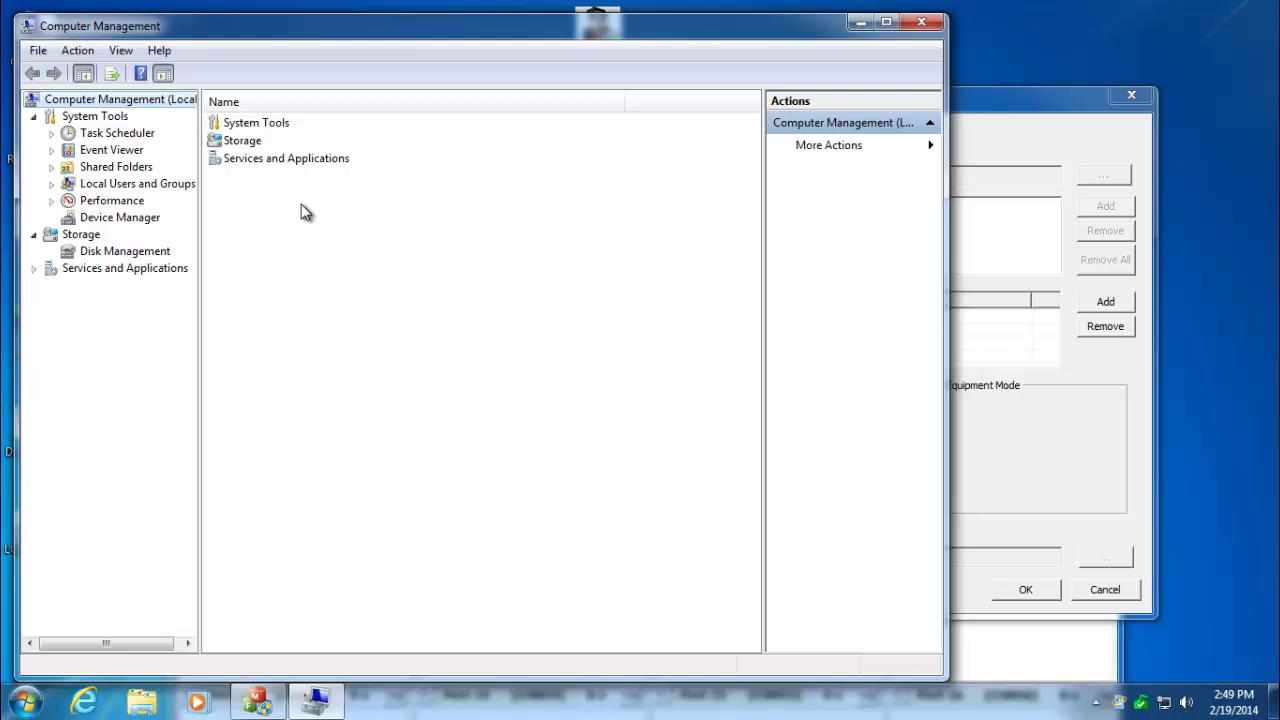
left_click(118, 220)
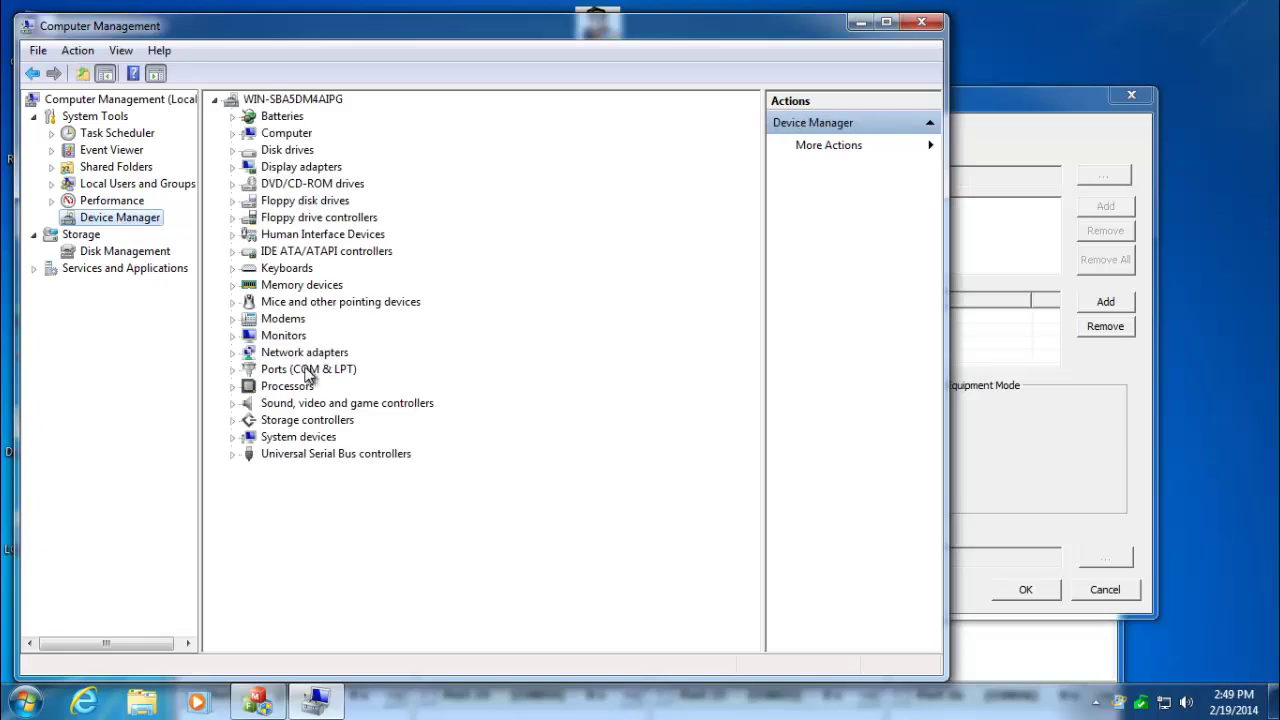
Inspect the LGE AndroidNet entries under Ports (COM & LPT) and Modems, collapsing the Modems category when done
left_click(232, 369)
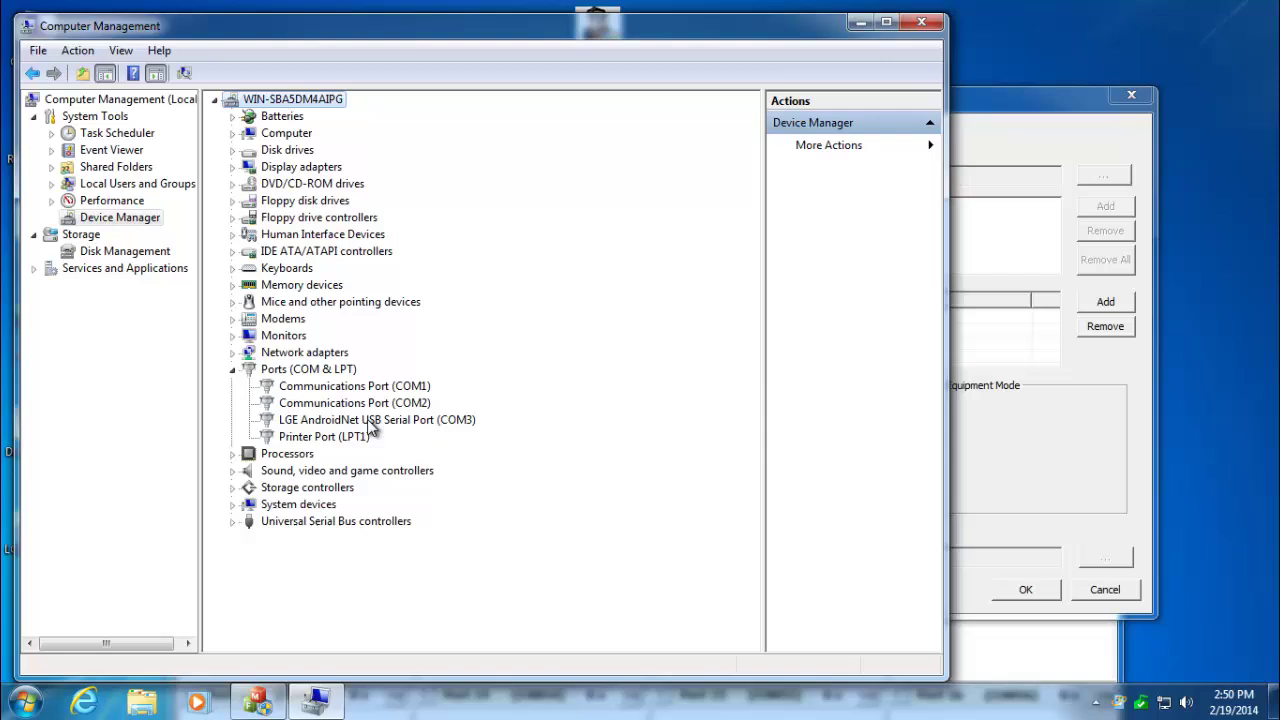
left_click(452, 425)
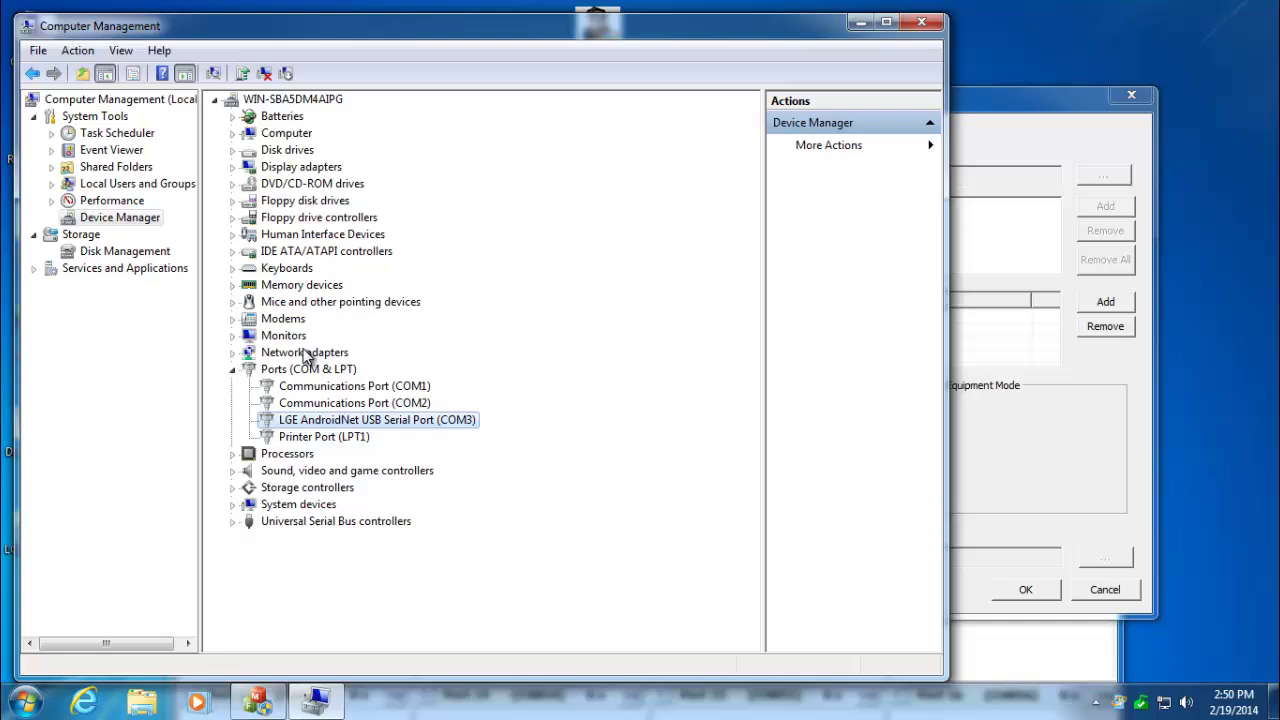
left_click(233, 319)
left_click(360, 338)
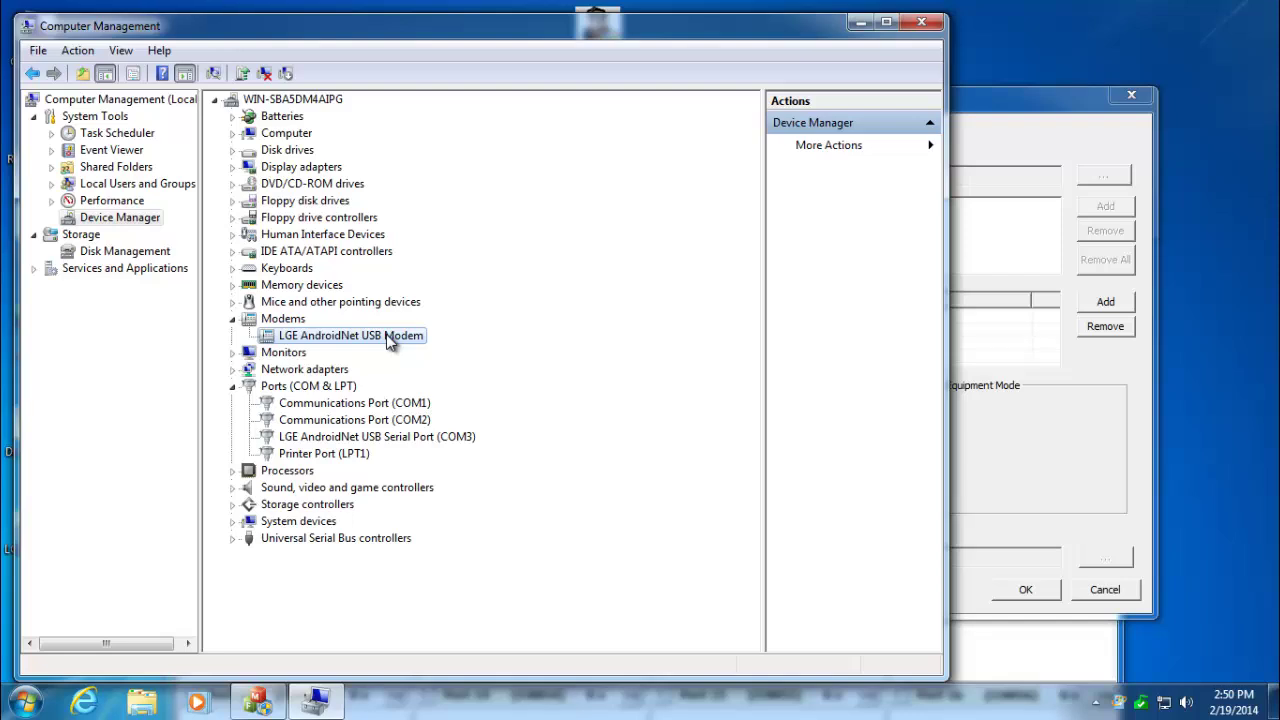
left_click(233, 319)
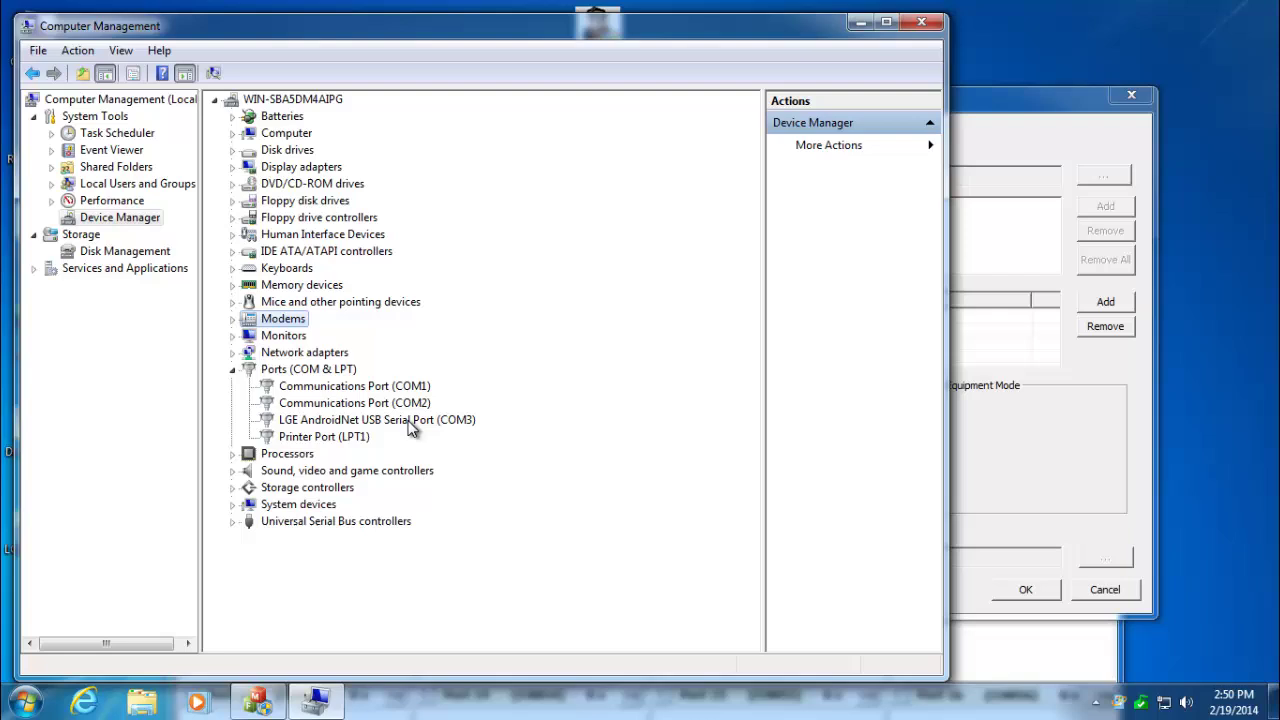
Assign COM41 to the LGE AndroidNet USB Serial Port in its advanced port settings, confirm the properties, and close Computer Management
left_click(407, 421)
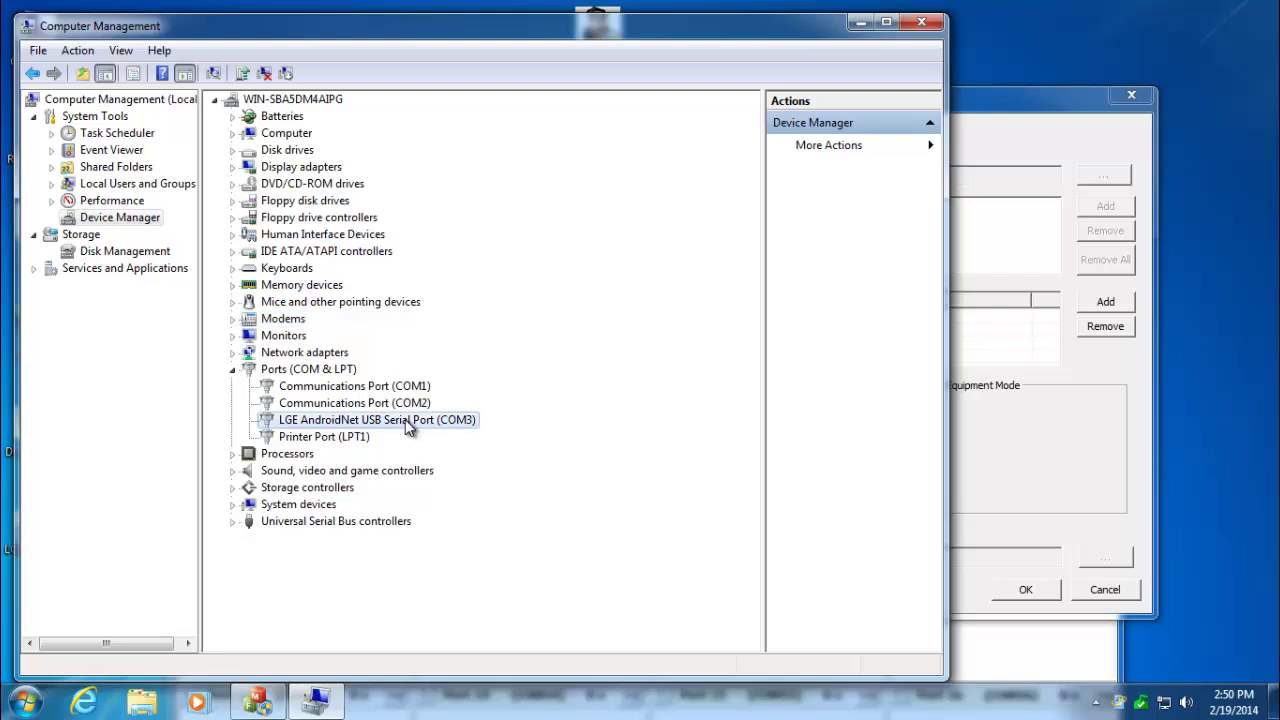
double_click(407, 422)
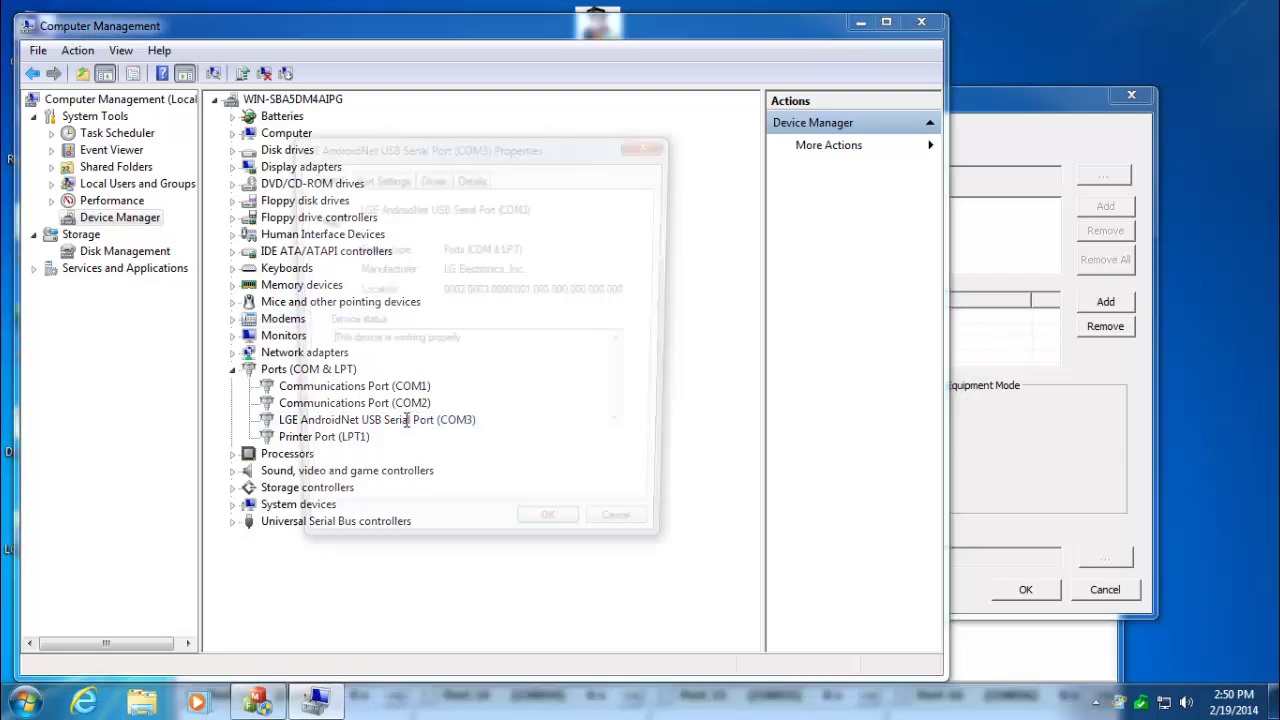
left_click(388, 178)
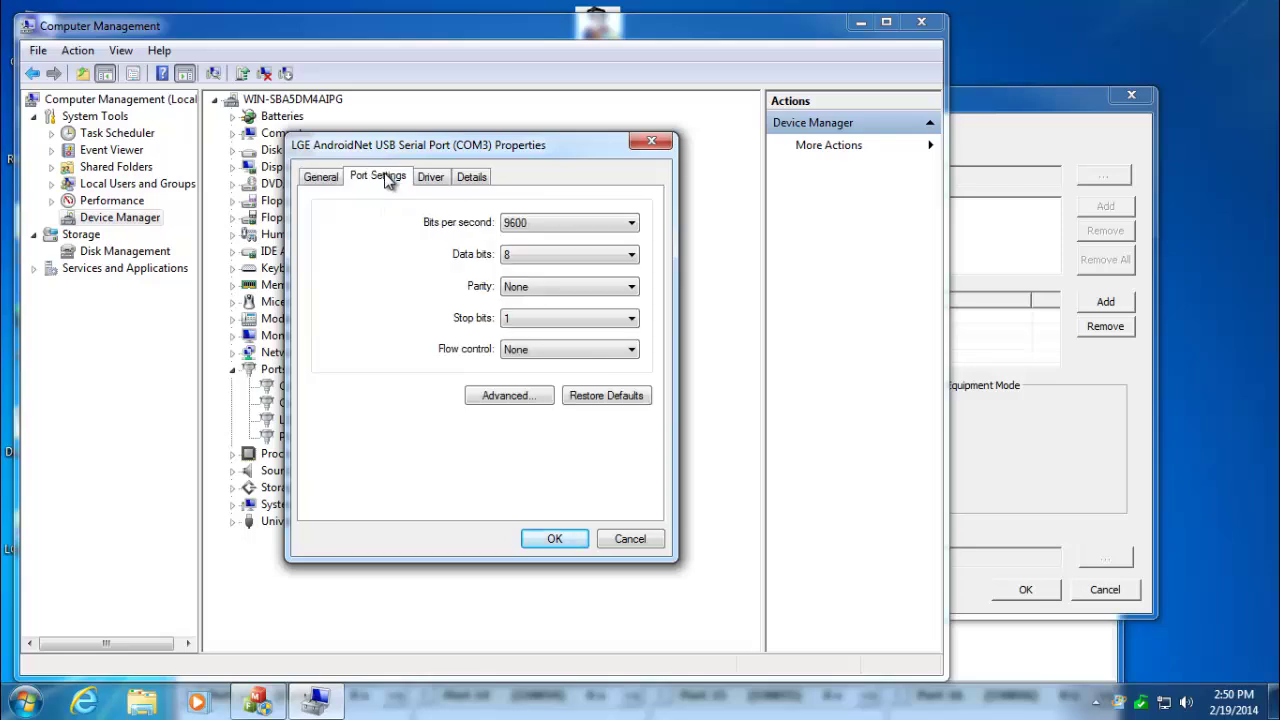
left_click(509, 396)
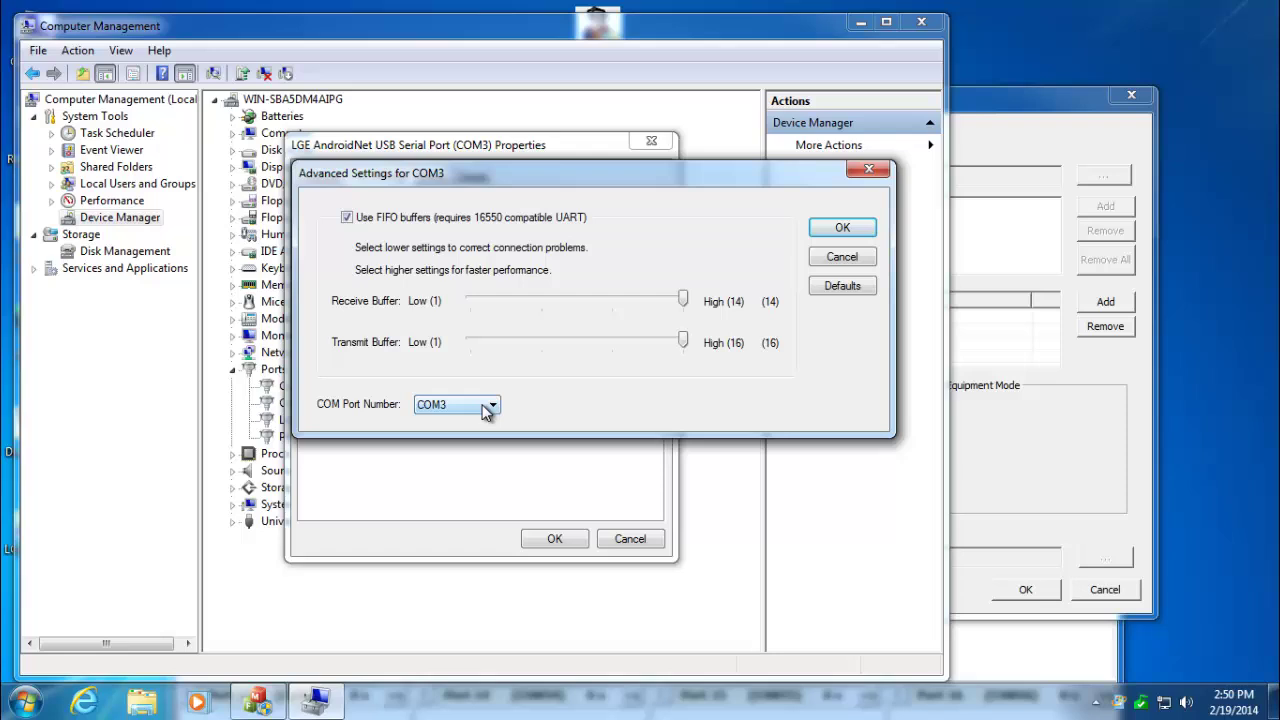
left_click(497, 405)
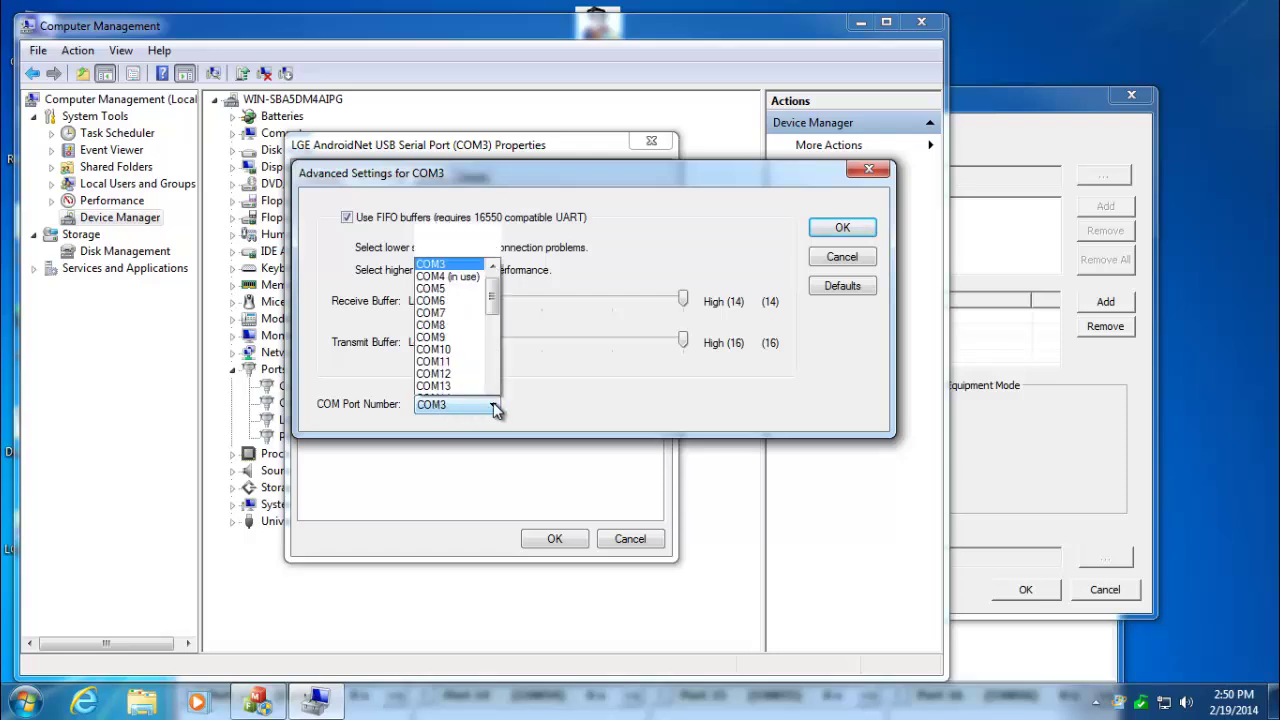
left_click(494, 295)
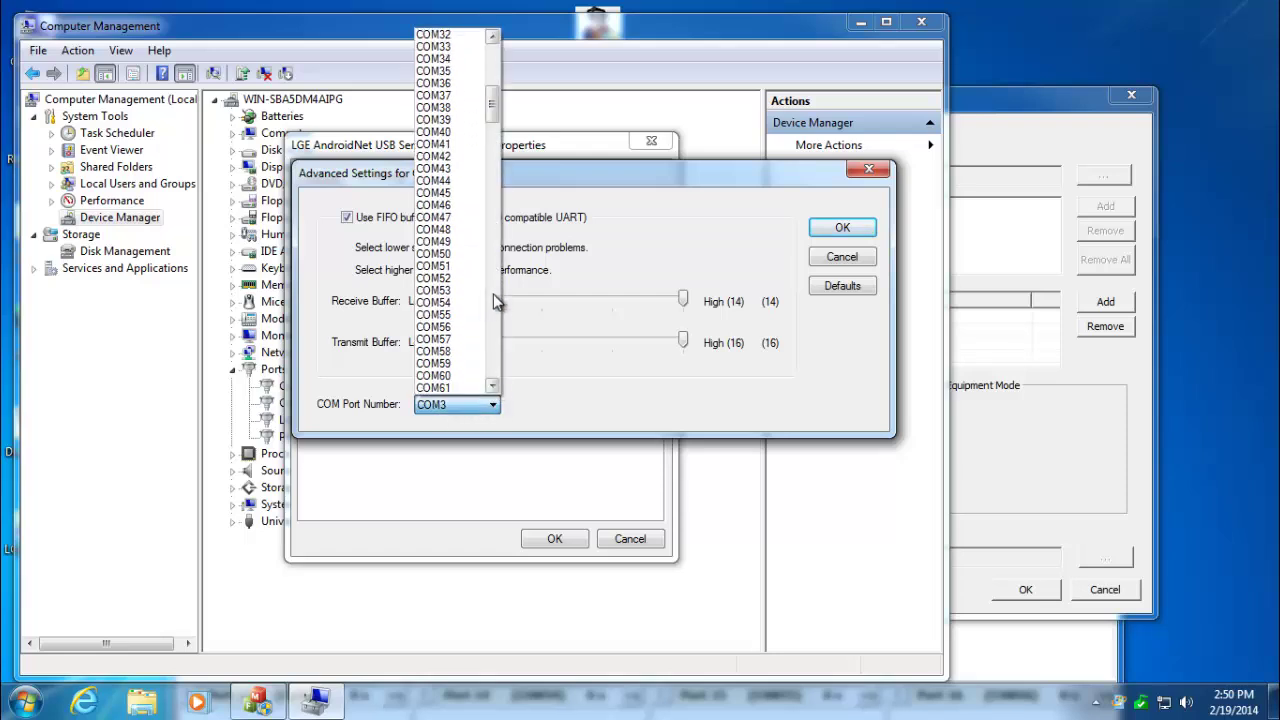
left_click(470, 133)
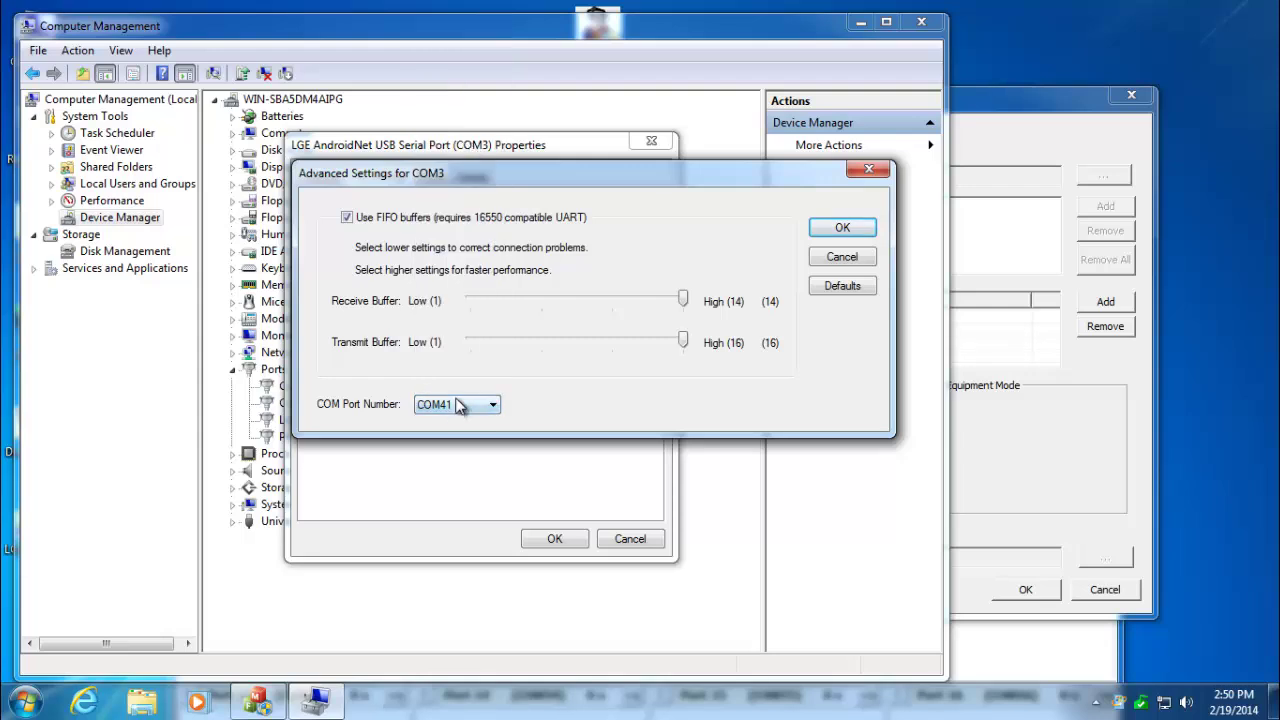
left_click(840, 229)
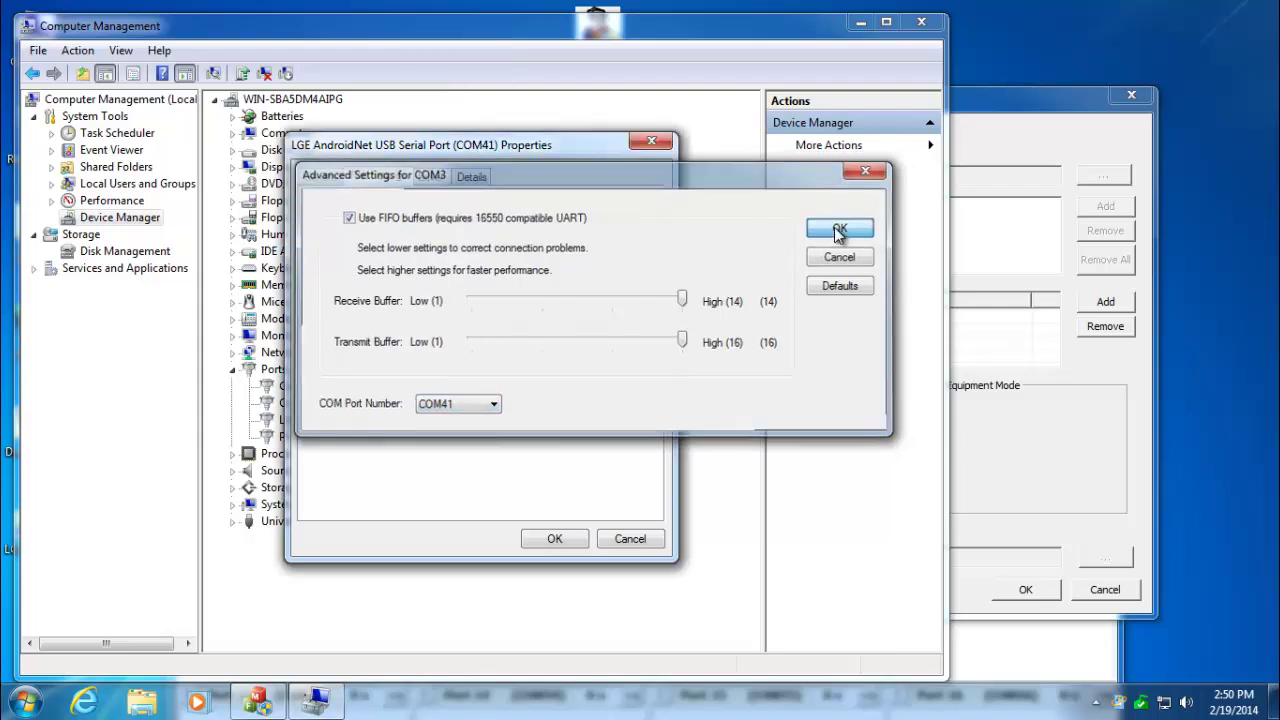
left_click(555, 540)
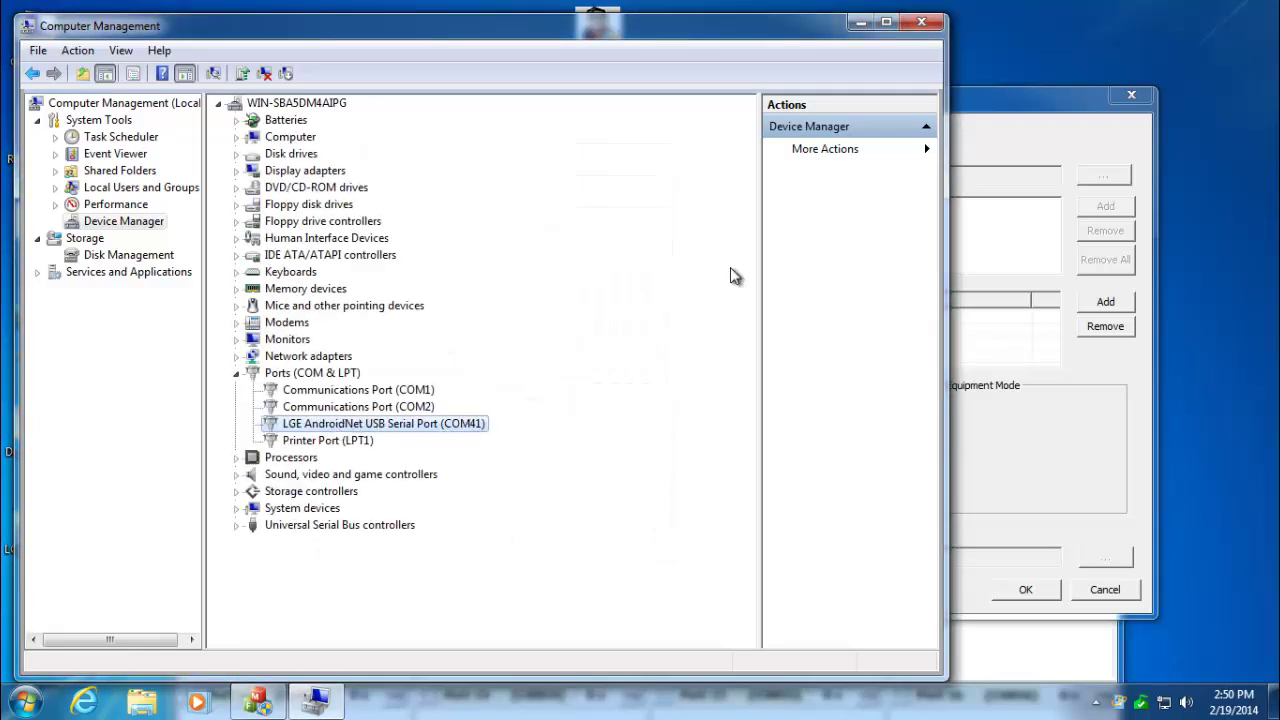
left_click(927, 22)
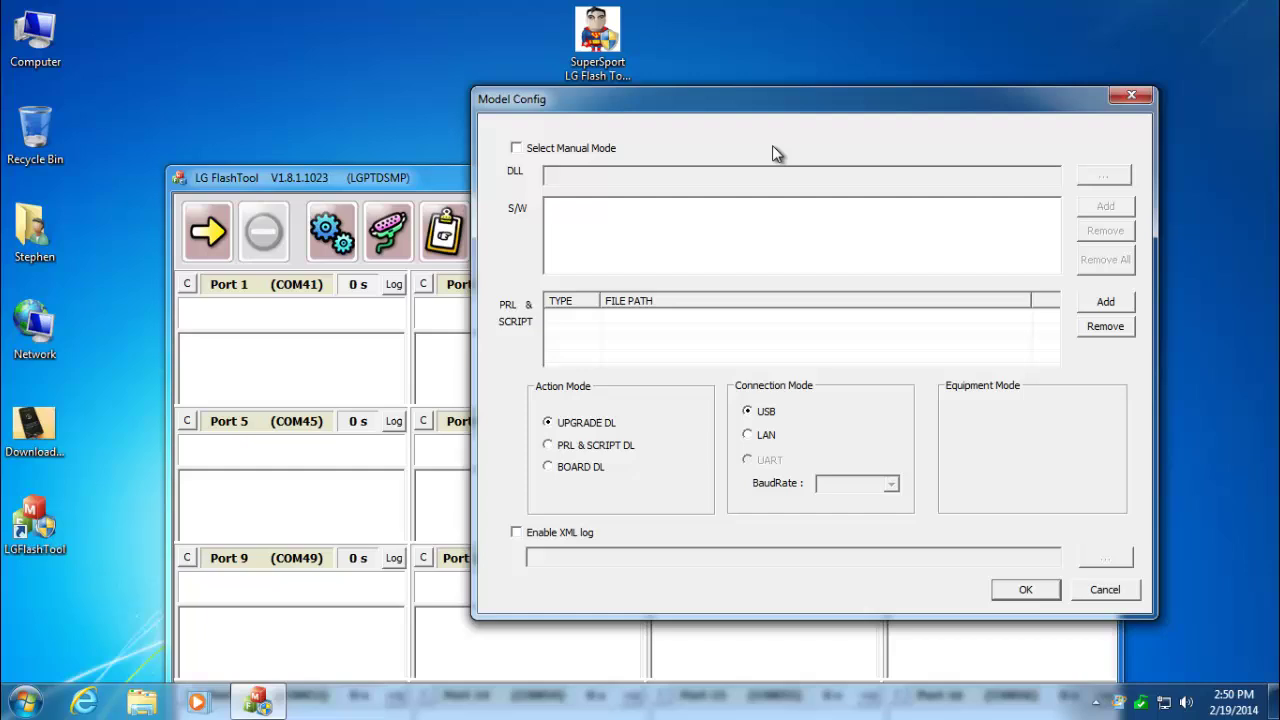
Enable Select Manual Mode in the Model Config dialog and load LGD800_20130904_LGFLASHv160.dll from the LGFlashTool folder as the DLL
left_click(516, 148)
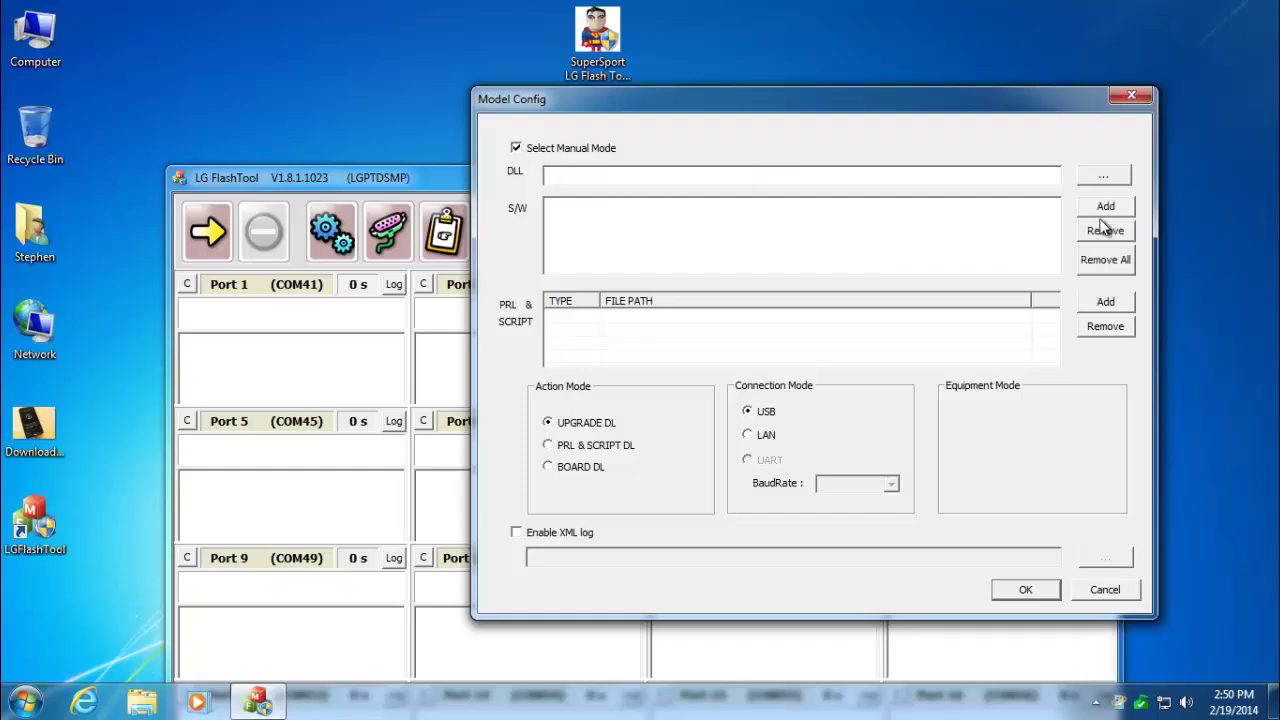
left_click(1108, 176)
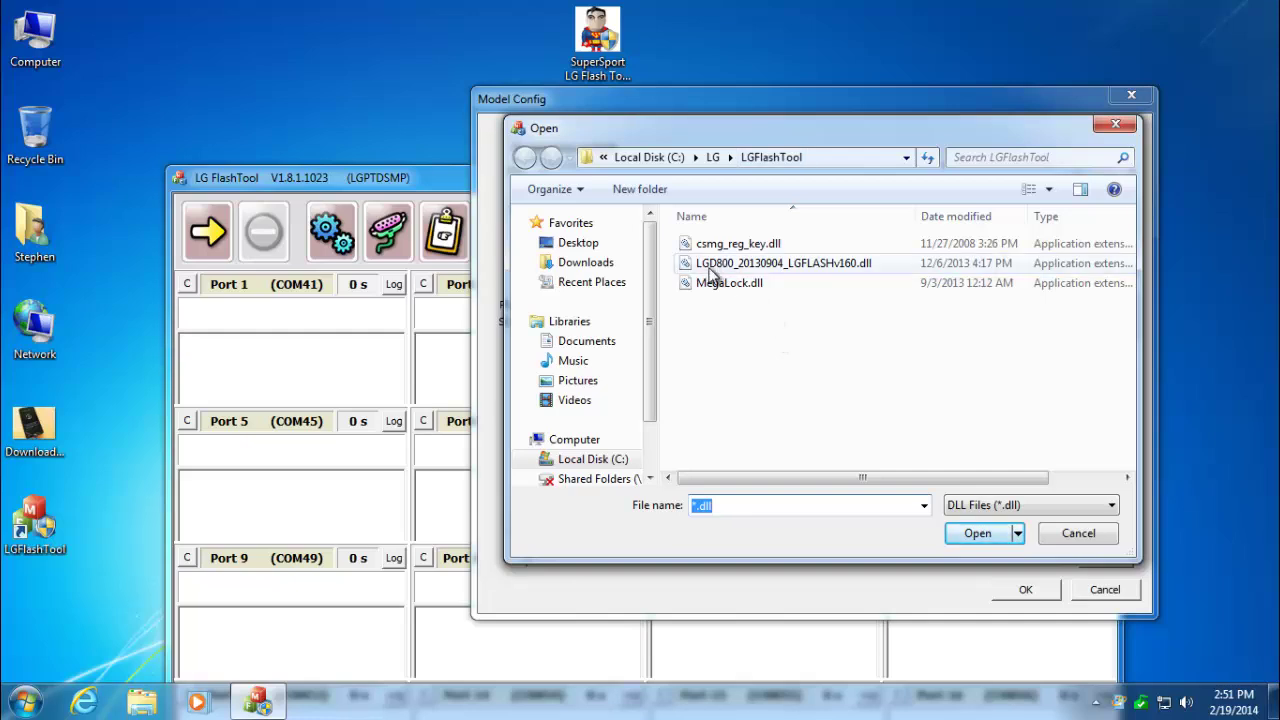
mouse_move(717, 273)
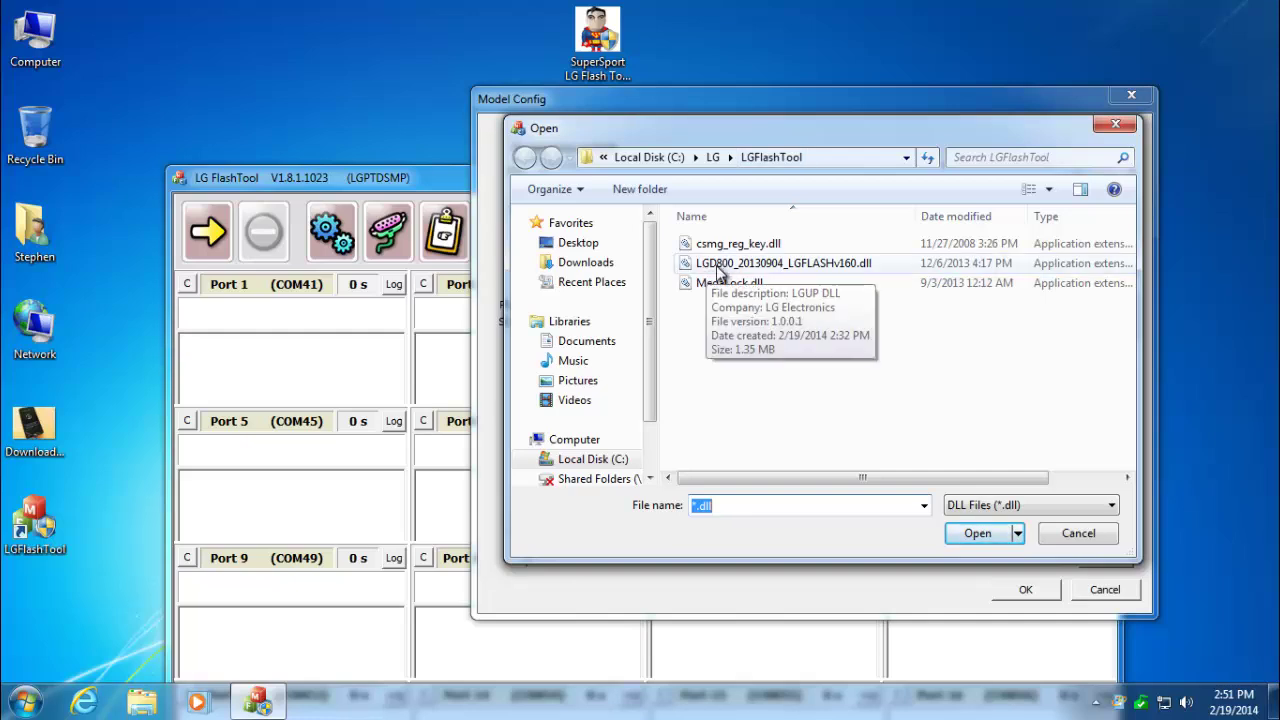
left_click(828, 265)
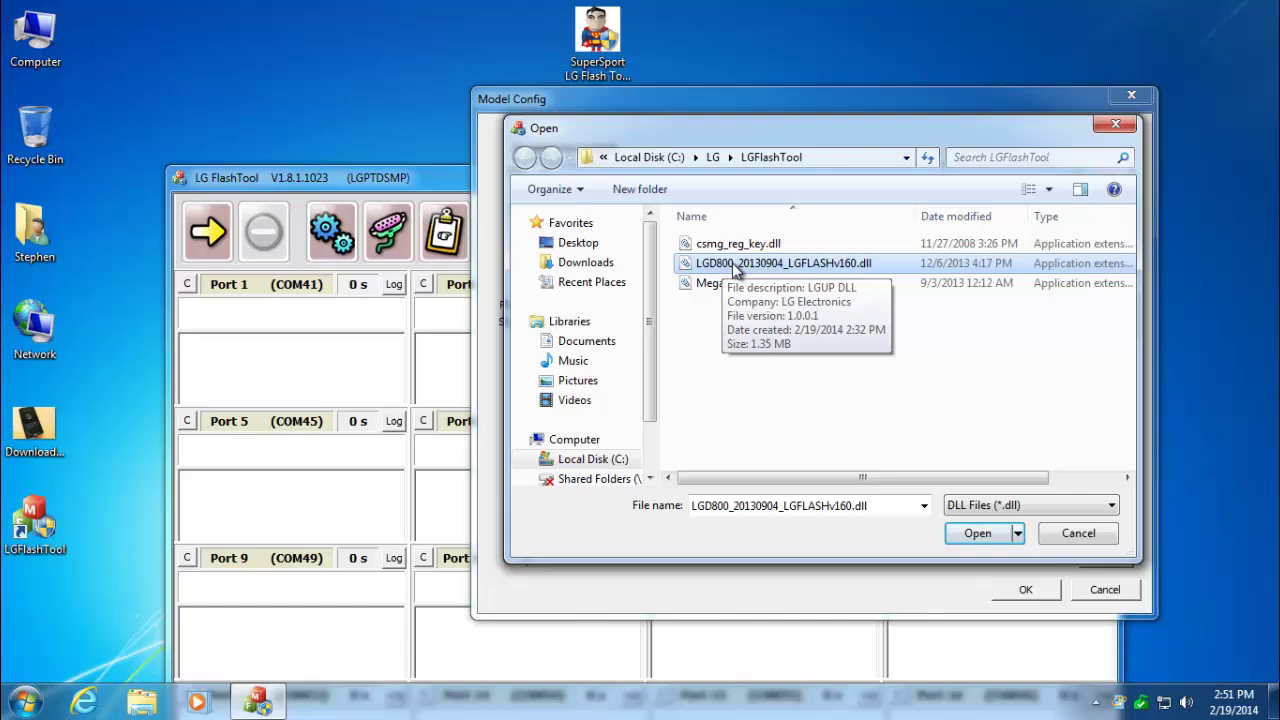
left_click(982, 534)
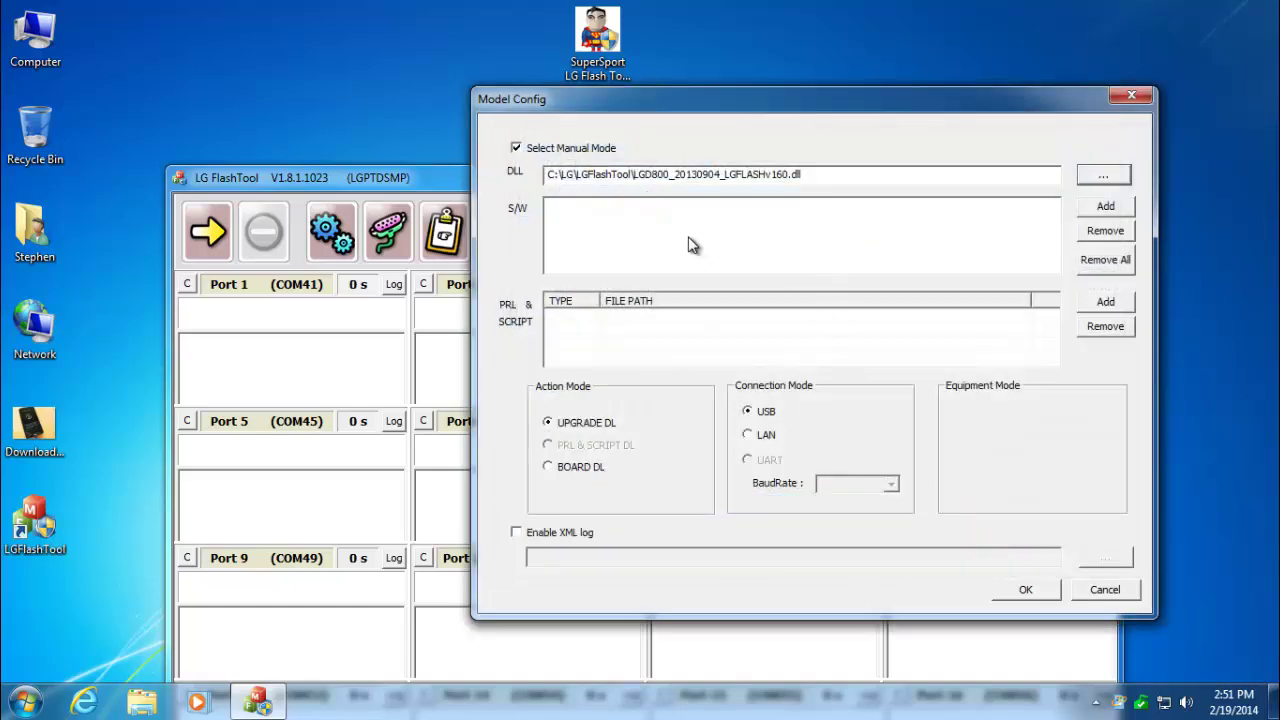
Add LGD800AT-01-V10o-310-410-OCT-19-2013+0.tot as the S/W file and confirm the model configuration with UPGRADE DL over USB
left_click(1107, 208)
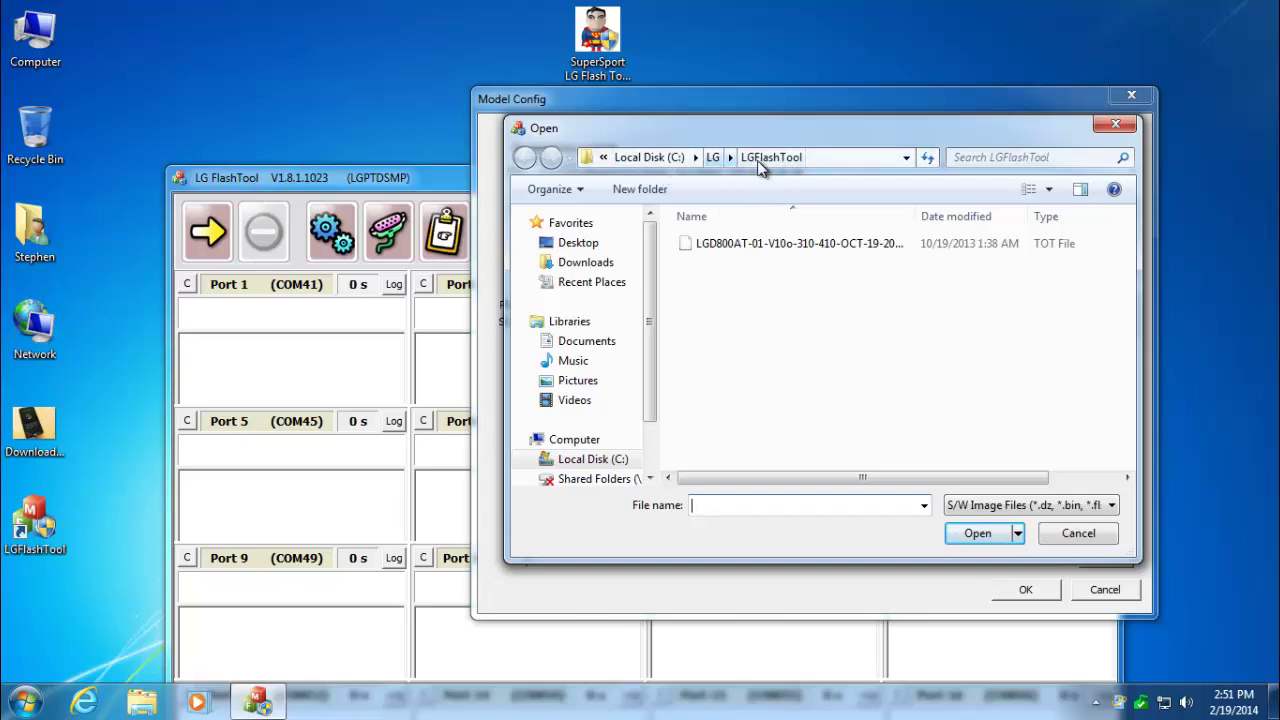
left_click(800, 248)
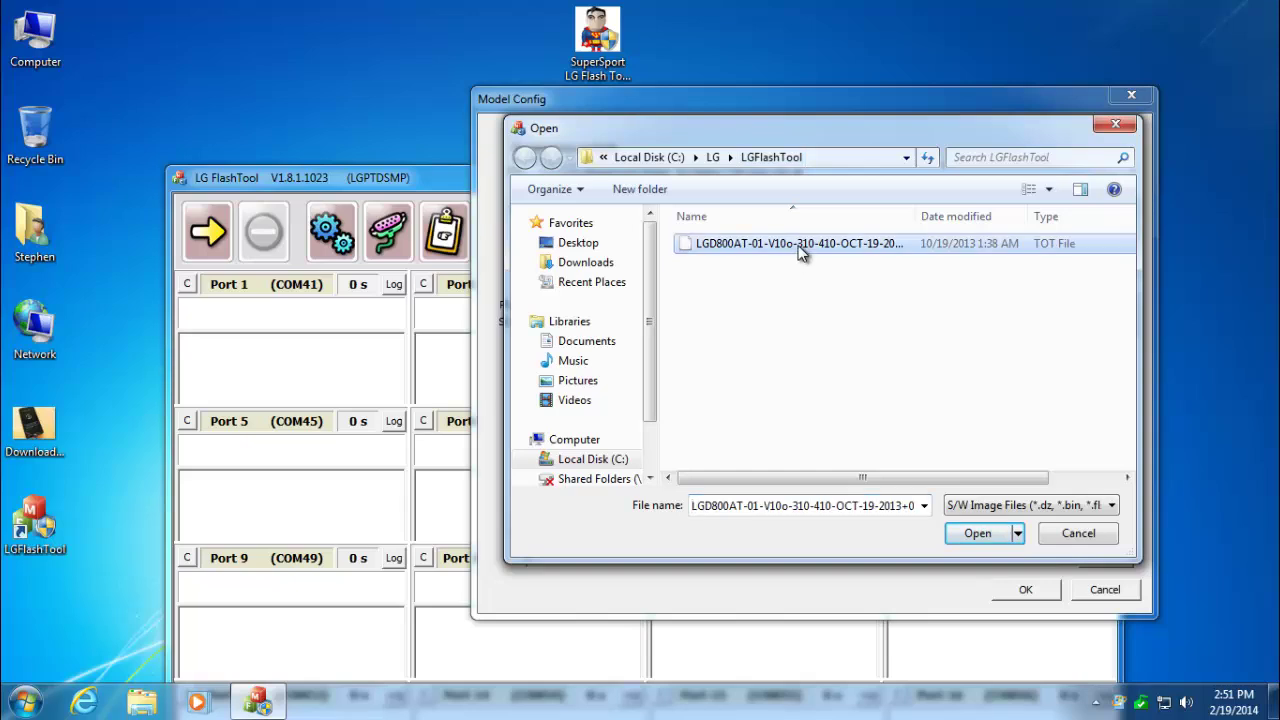
left_click(978, 535)
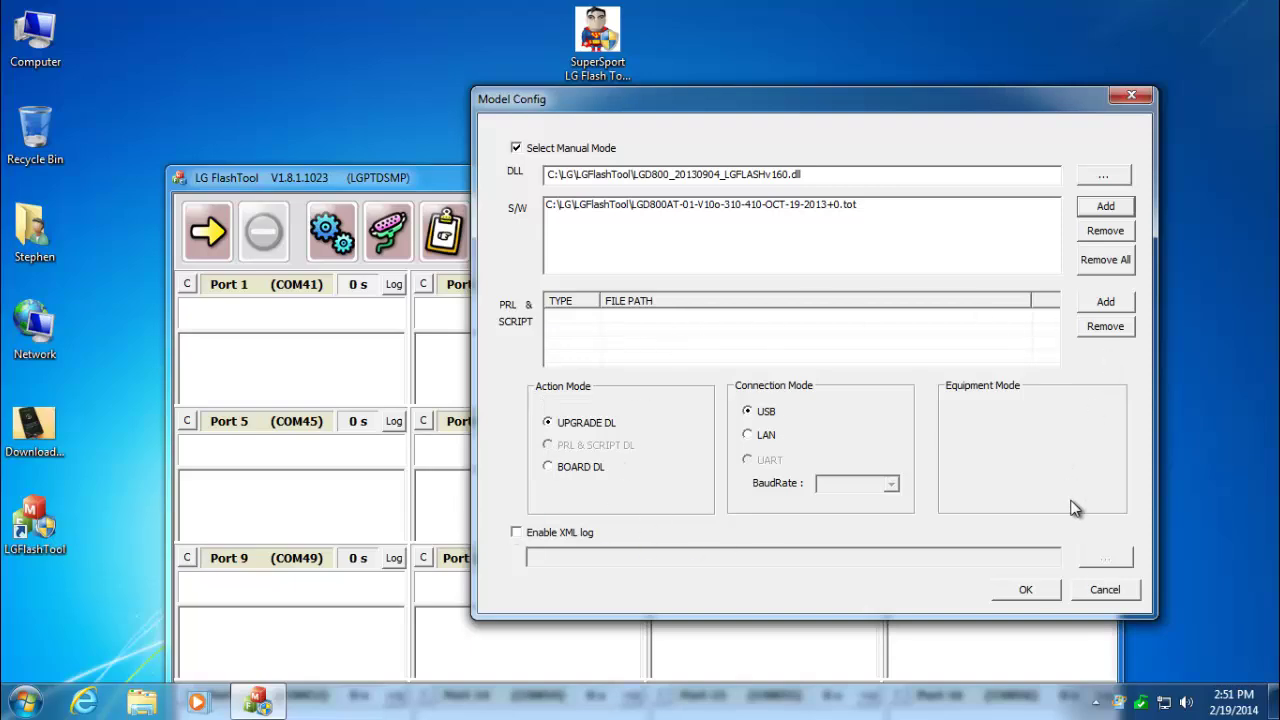
left_click(1028, 590)
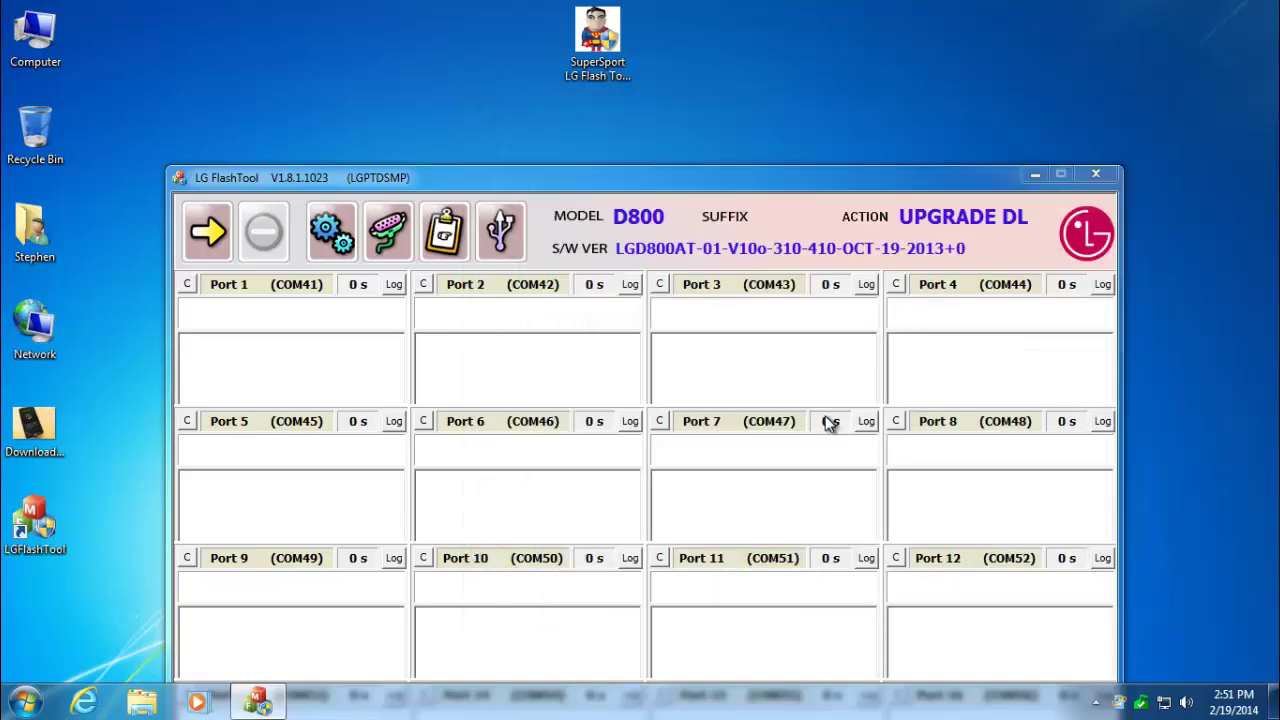
Start the D800 upgrade download process and reposition the LG FlashTool window so all ports and the status line fit on screen
left_click_drag(660, 173, 645, 40)
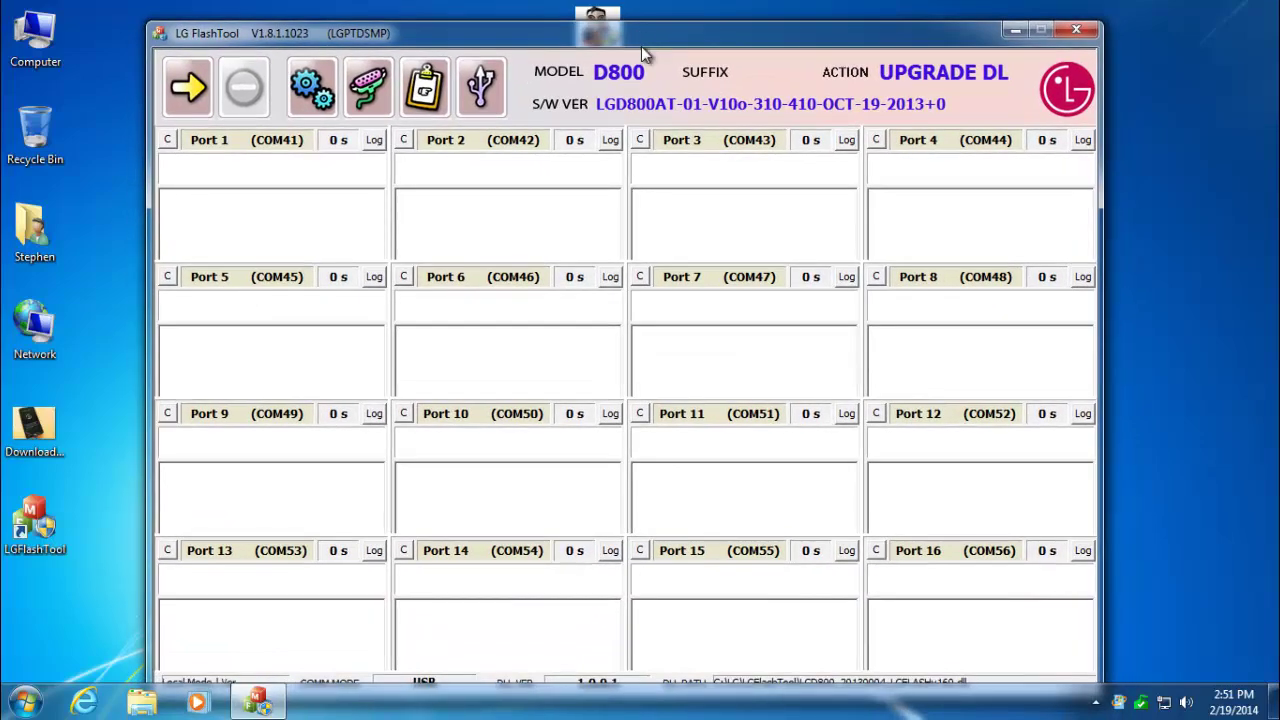
left_click(188, 88)
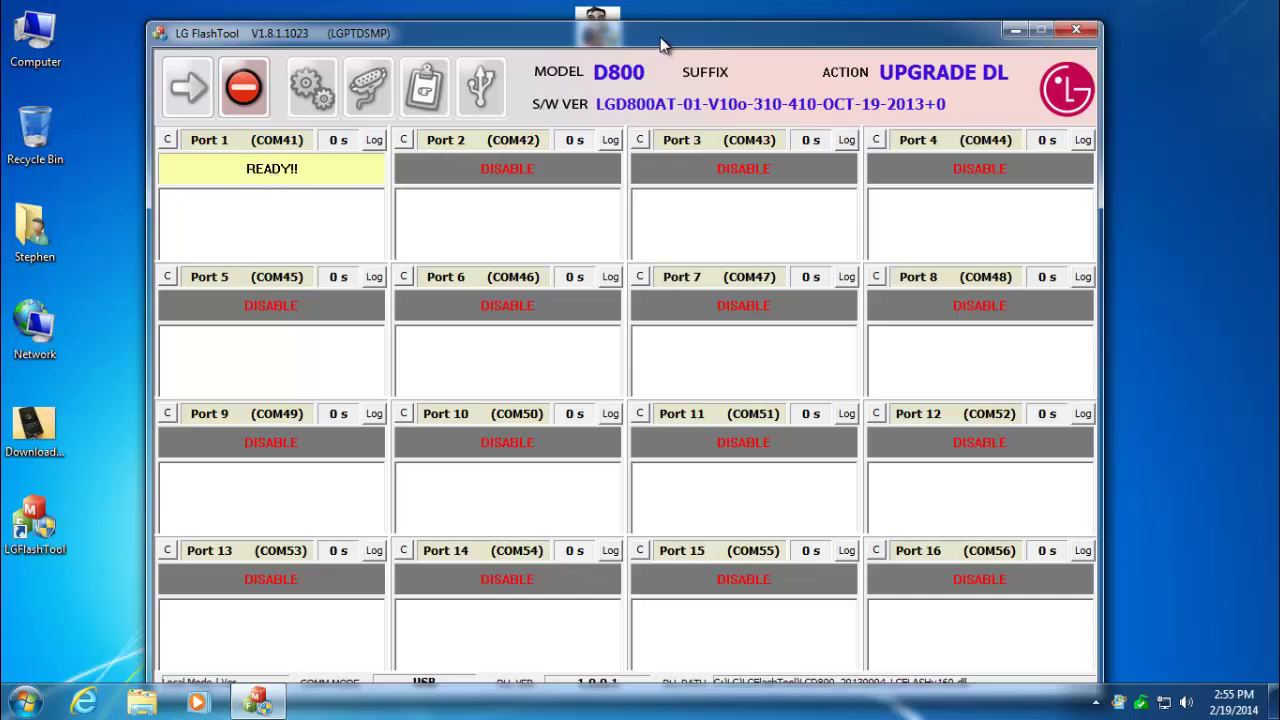
left_click_drag(660, 38, 660, 21)
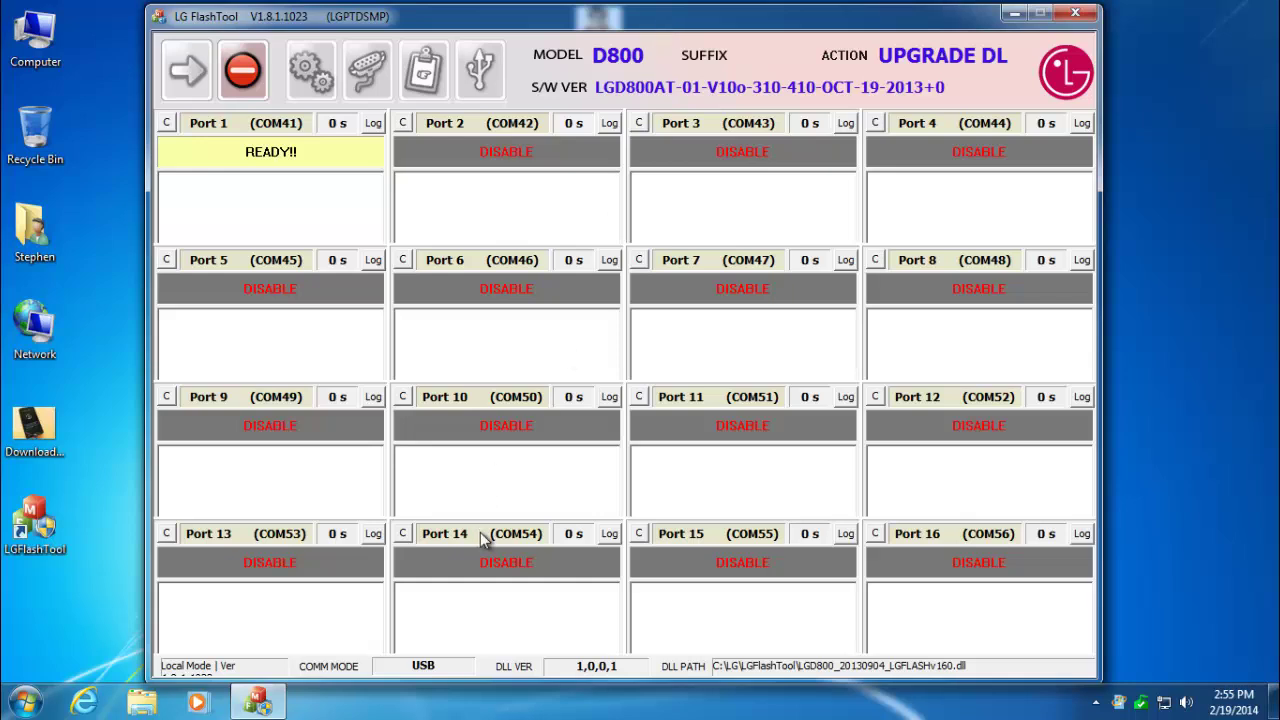